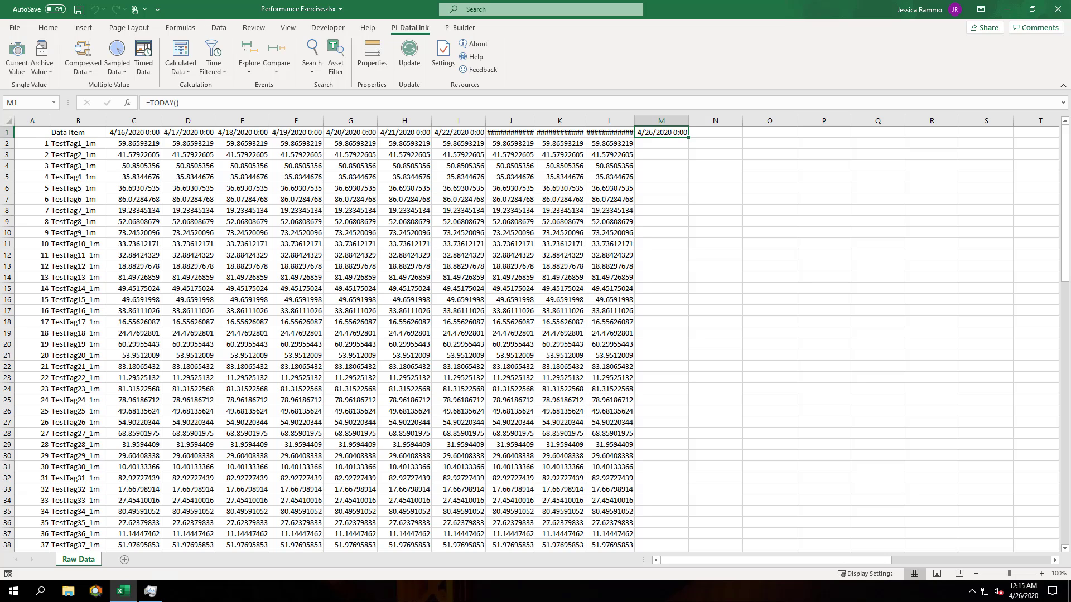
# - Check the PI DataLink settings unchanged, then browse via %pihome% to the PIPC AF folder
pyautogui.click(447, 56)
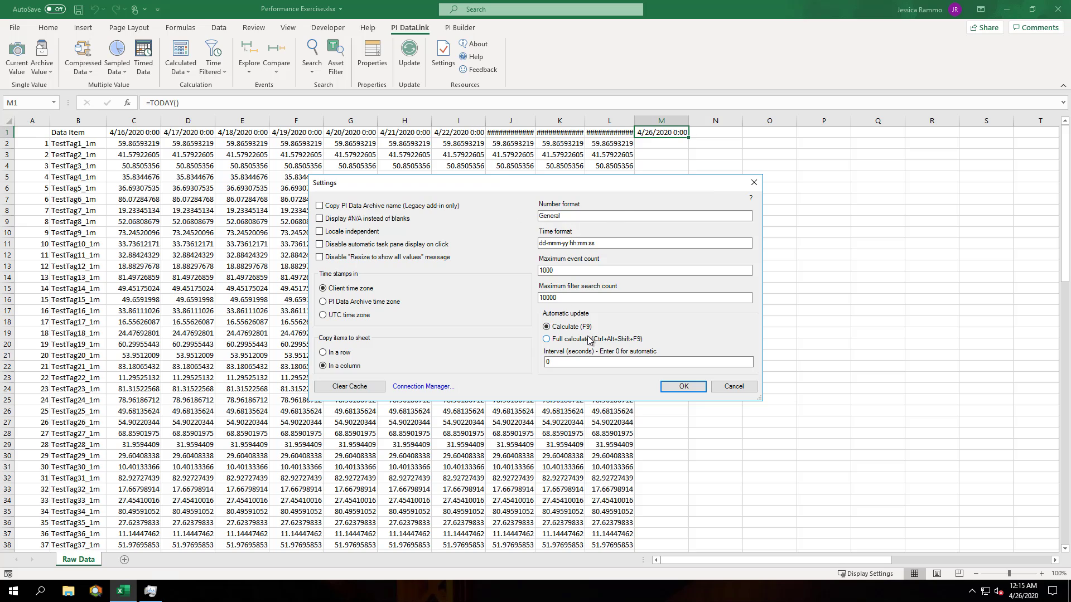
pyautogui.click(682, 386)
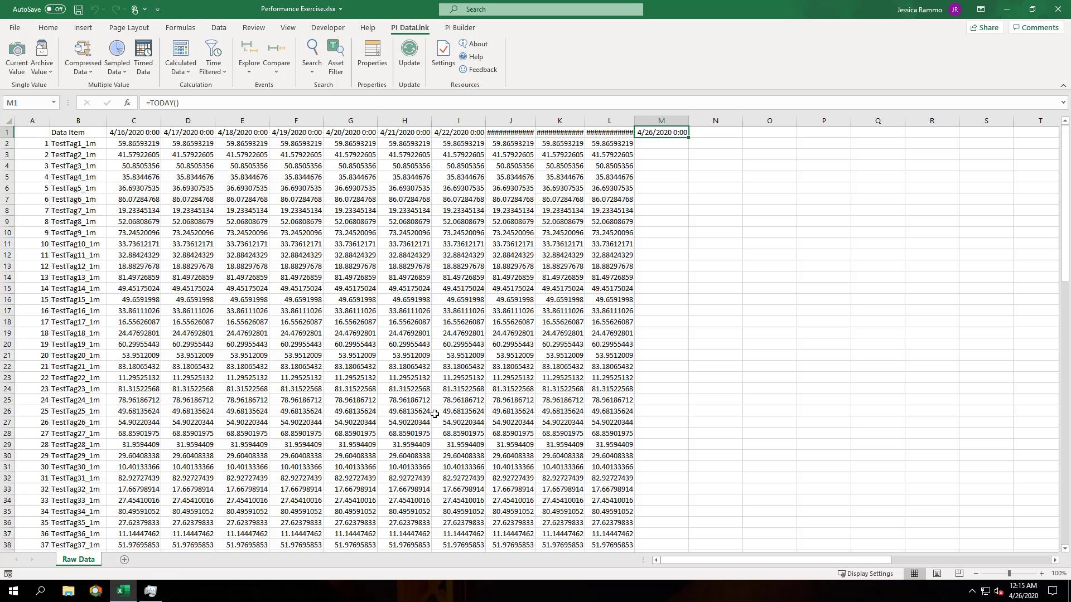
pyautogui.click(67, 590)
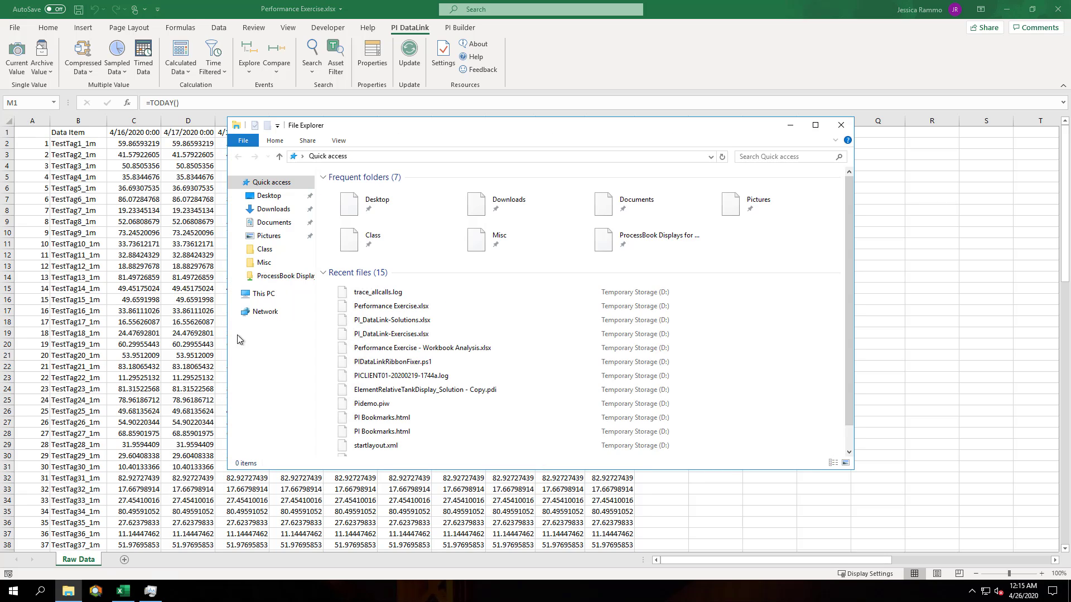
pyautogui.click(390, 158)
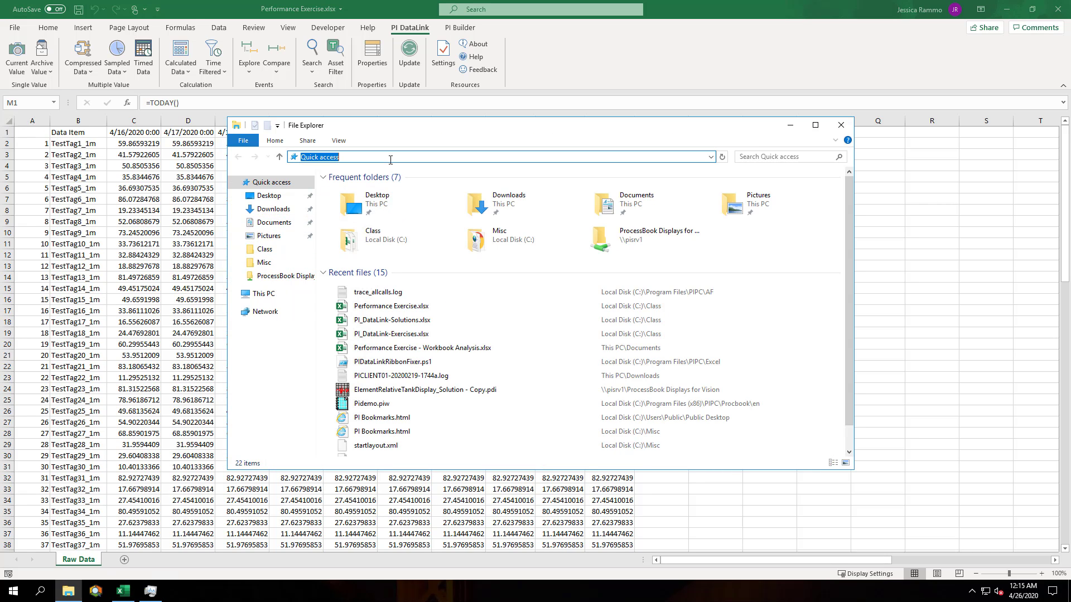
pyautogui.write('%pihome64%')
pyautogui.press('Return')
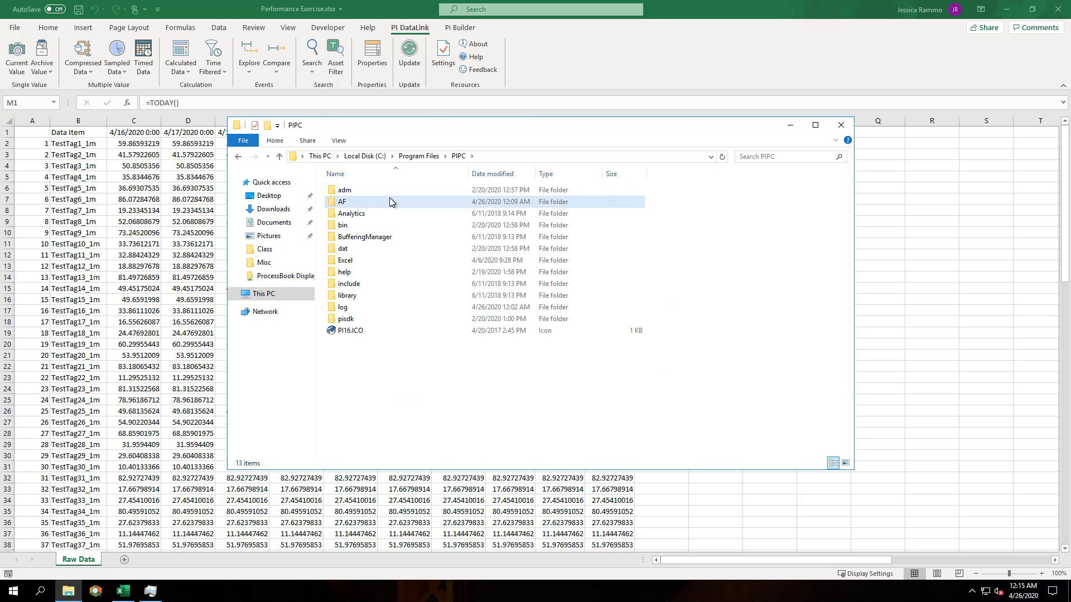
pyautogui.doubleClick(389, 201)
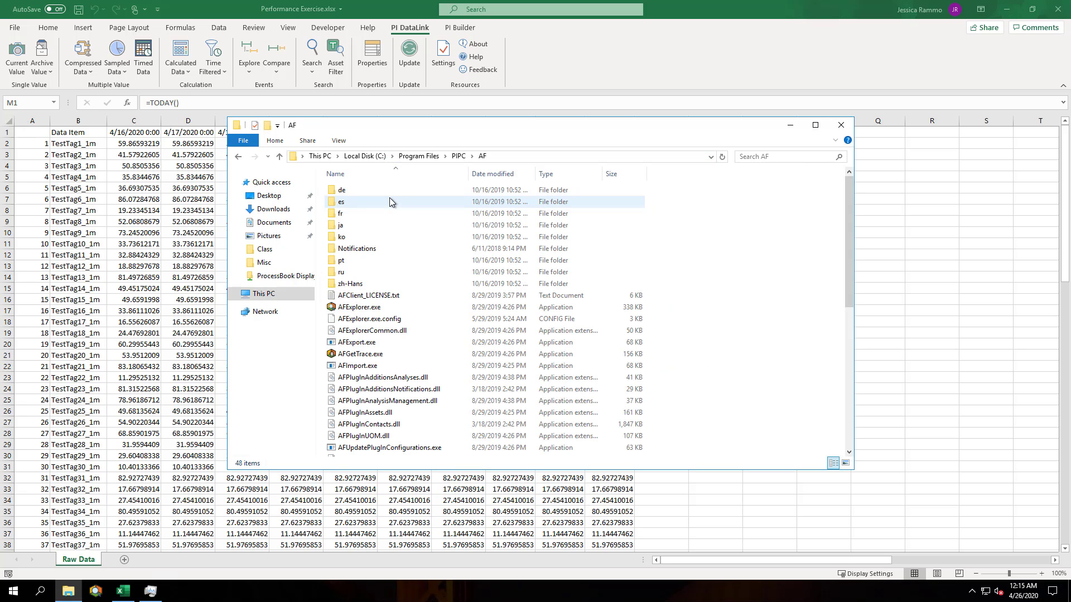
# - Launch AFGetTrace.exe for Excel's process 1760 and rename the log to ./trace_before.log
pyautogui.click(427, 354)
pyautogui.doubleClick(427, 353)
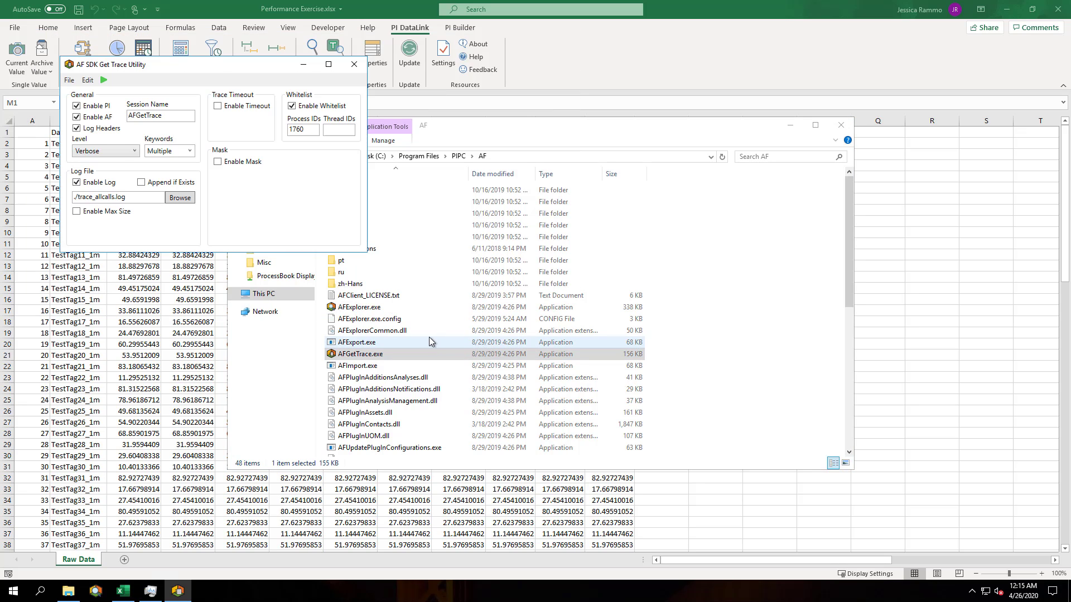
pyautogui.click(150, 590)
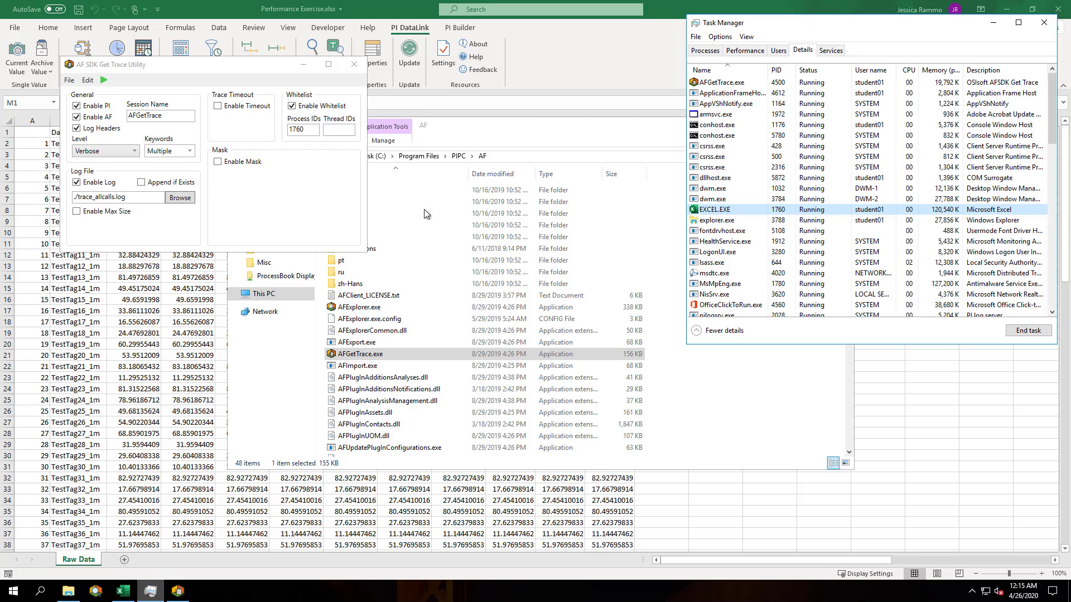
pyautogui.click(190, 151)
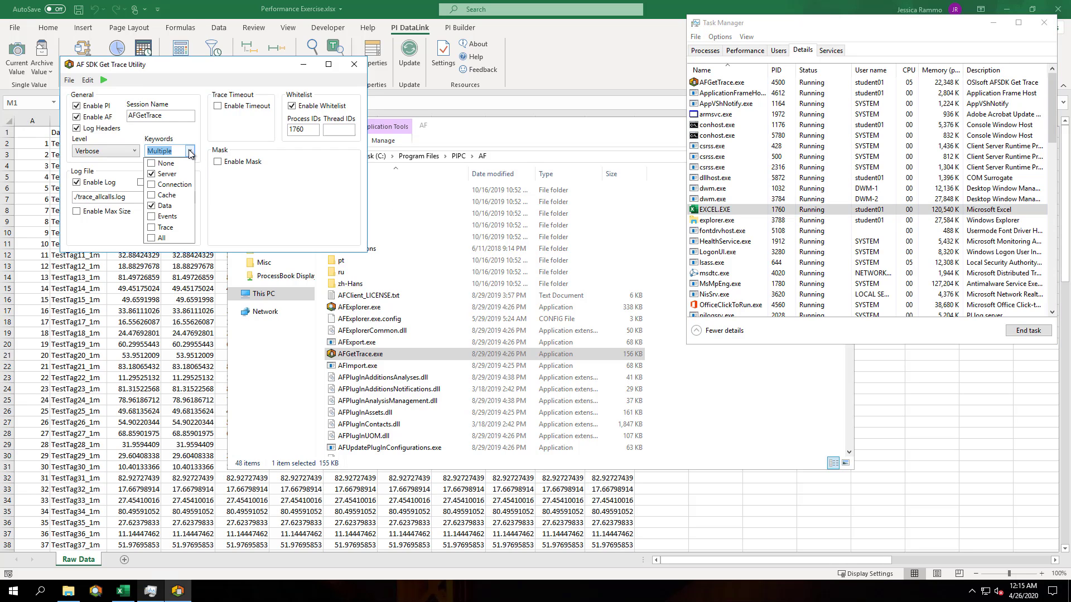
pyautogui.click(189, 154)
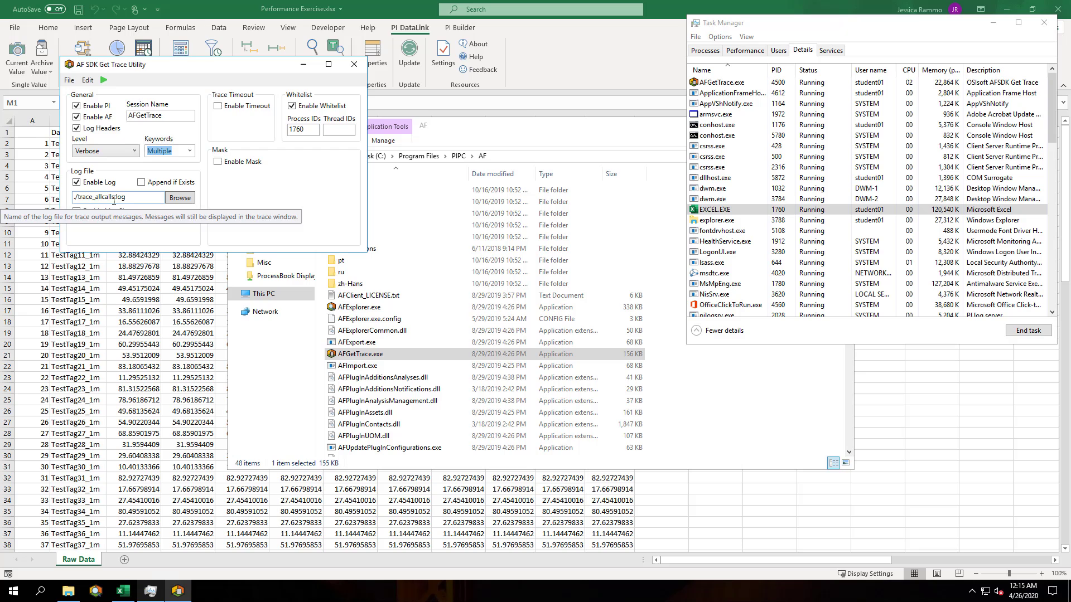
pyautogui.press('BackSpace')
pyautogui.press('BackSpace')
pyautogui.press('BackSpace')
pyautogui.press('BackSpace')
pyautogui.press('BackSpace')
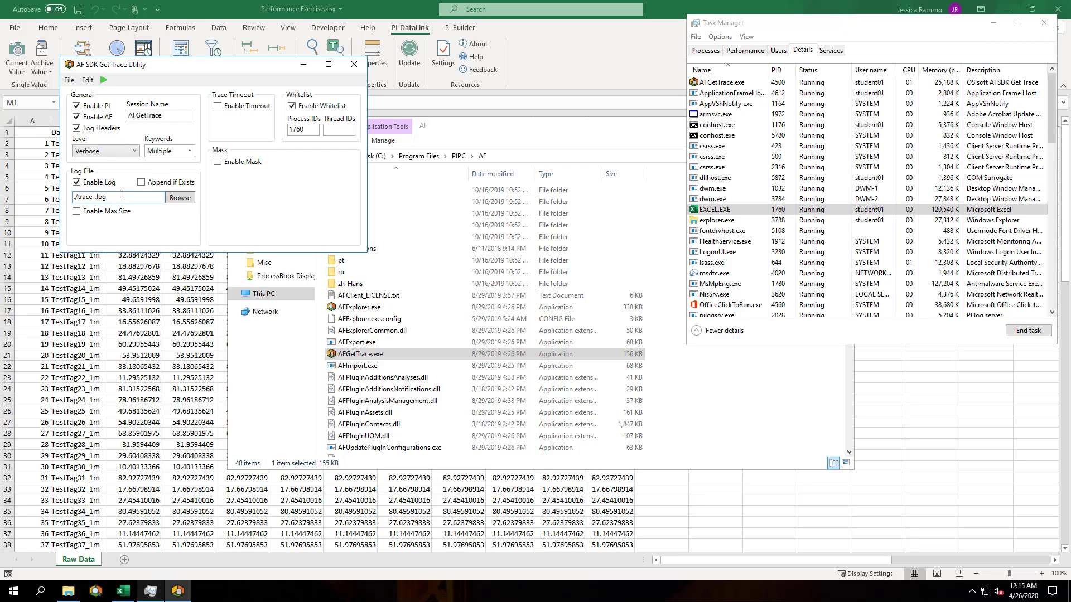
pyautogui.write('before')
# - Run the trace while toggling PI DataLink Update on then off in Excel, then stop it
pyautogui.click(104, 80)
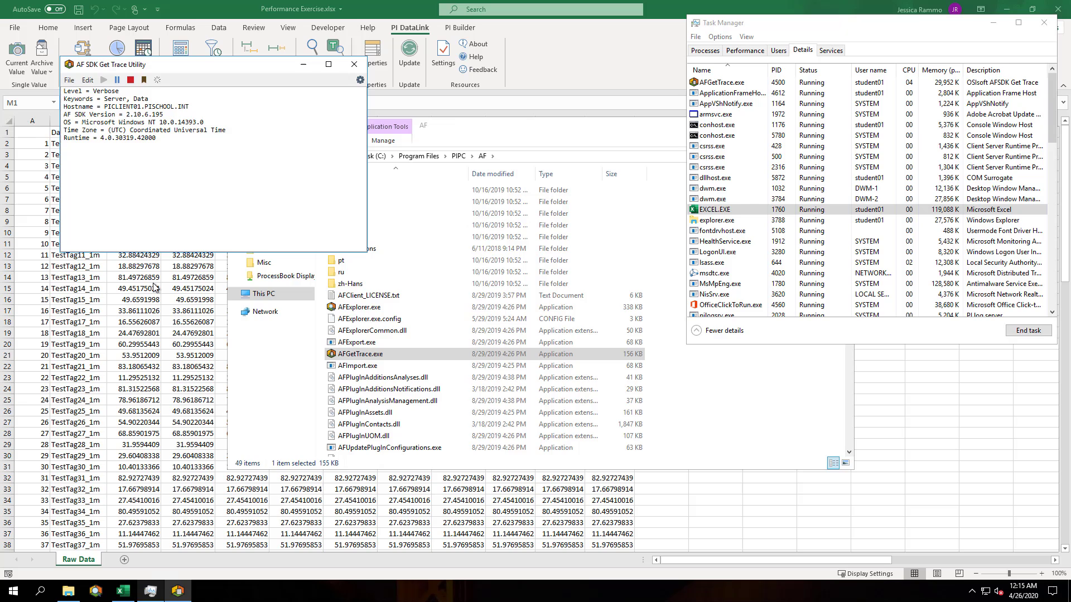
pyautogui.hotkey('alt', 'Tab')
pyautogui.click(409, 47)
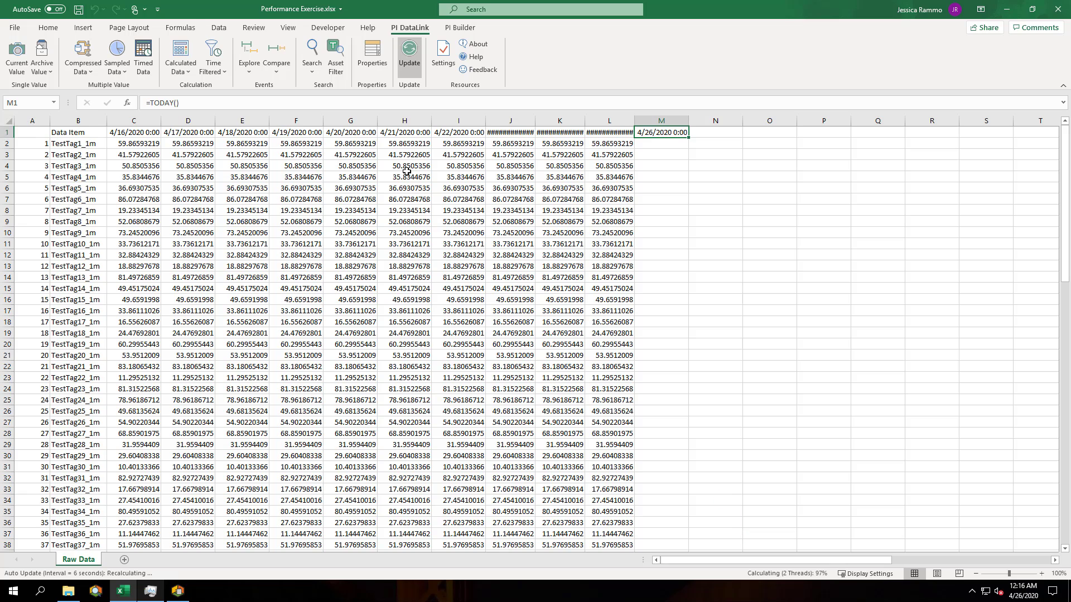
pyautogui.click(410, 55)
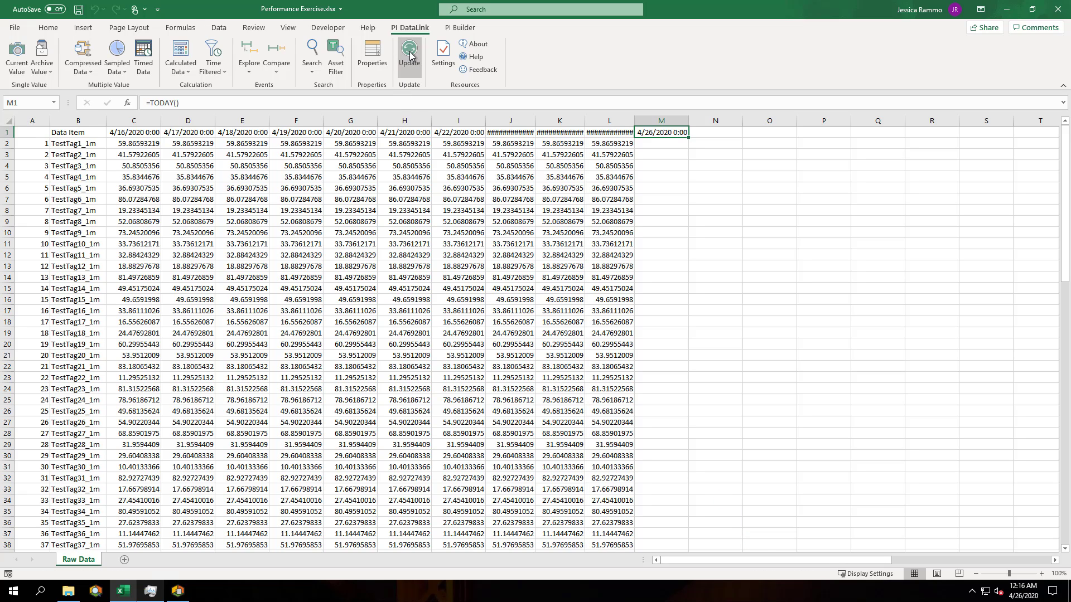
pyautogui.click(178, 591)
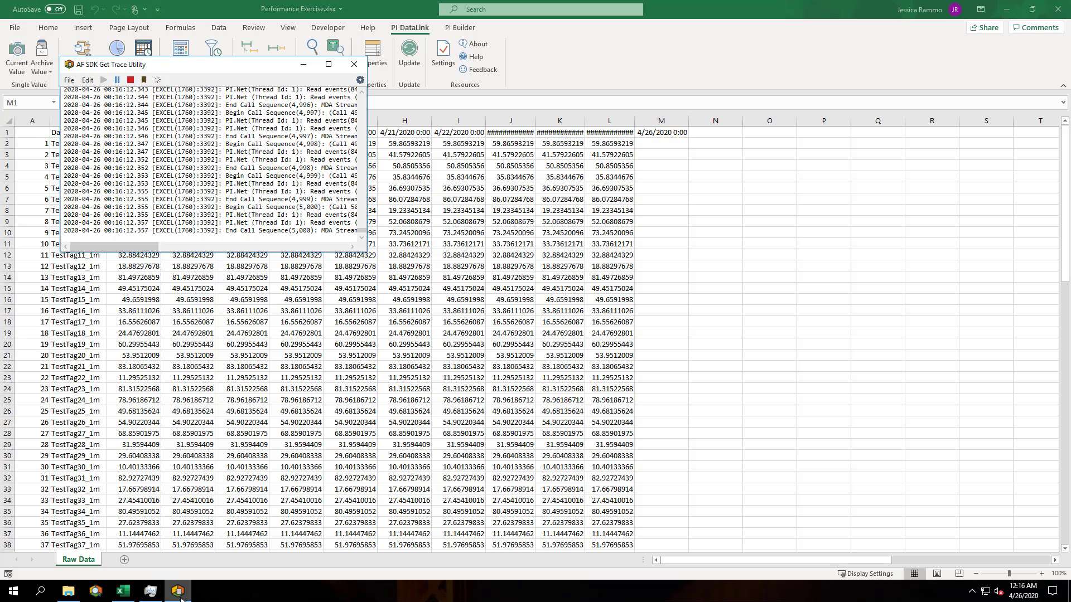
pyautogui.click(130, 80)
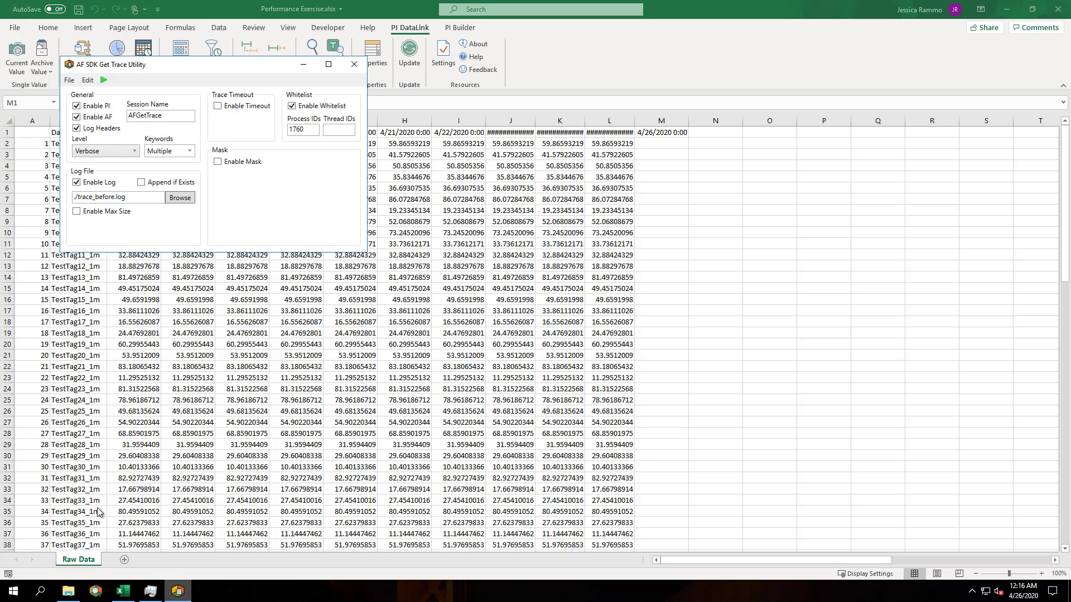
# - Open trace_before.log (1,528 KB) from the AF folder with Edit with Notepad++
pyautogui.click(70, 592)
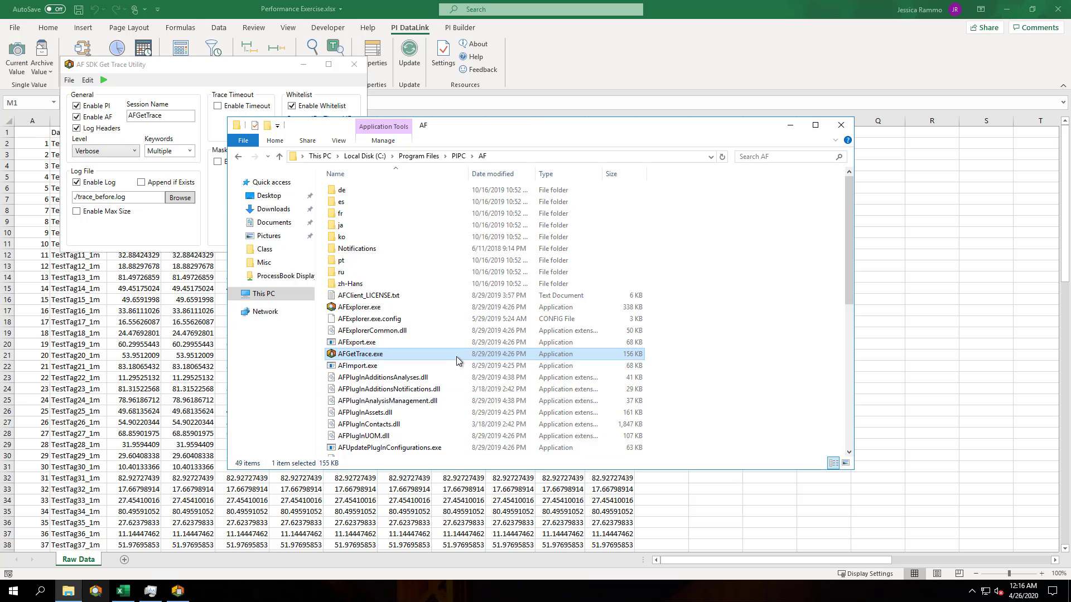
pyautogui.scroll(-9, 452, 357)
pyautogui.click(390, 450)
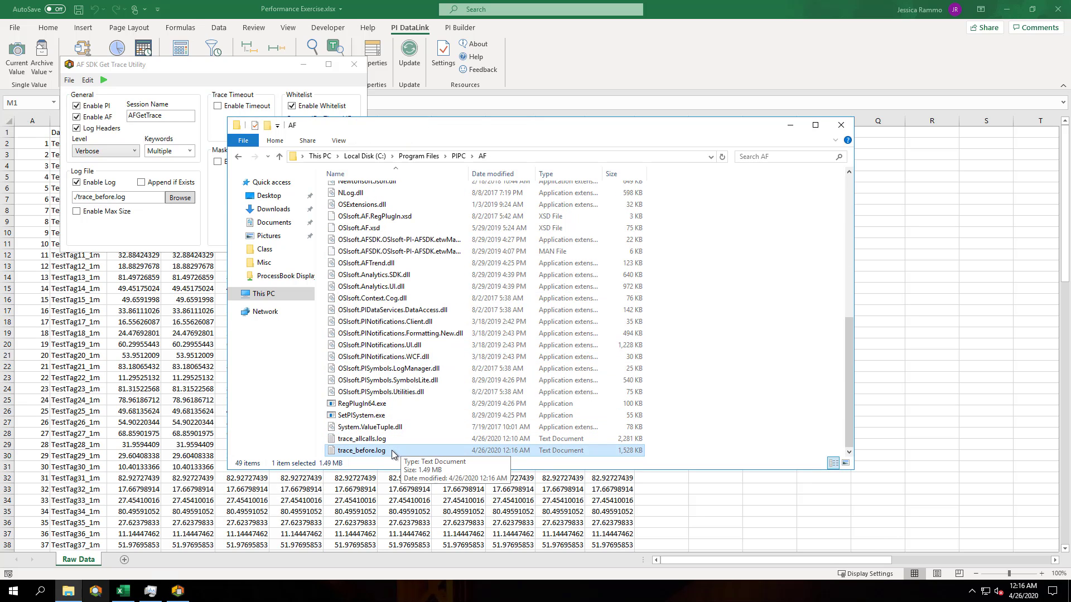
pyautogui.rightClick(391, 449)
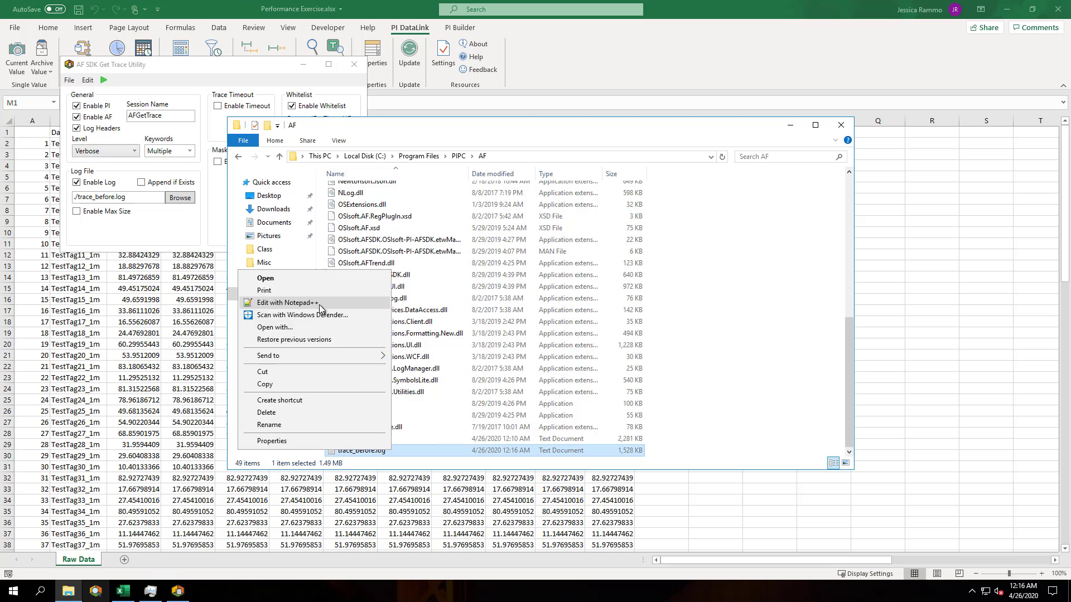
pyautogui.click(319, 304)
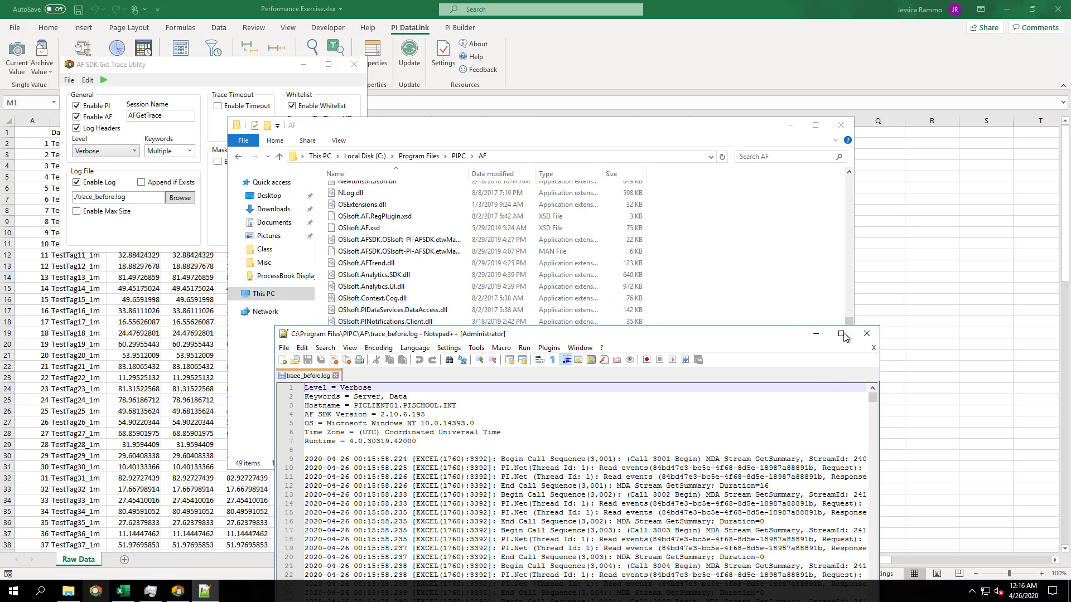
# - Maximize and scroll the 8,009-line log to the end and back, then minimize Notepad++ and Explorer
pyautogui.click(841, 334)
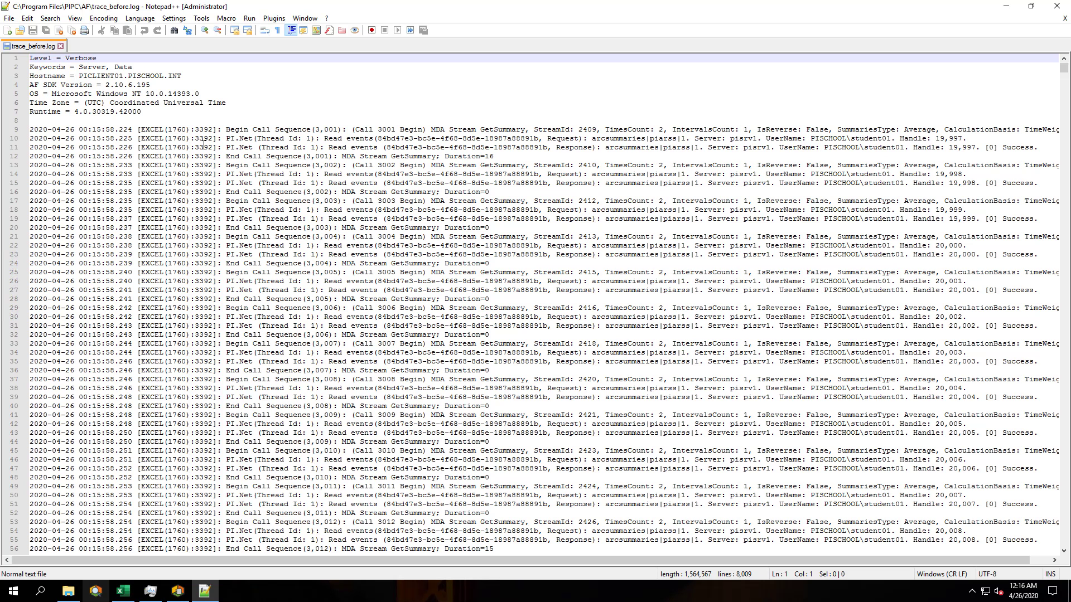
pyautogui.scroll(-20, 46, 135)
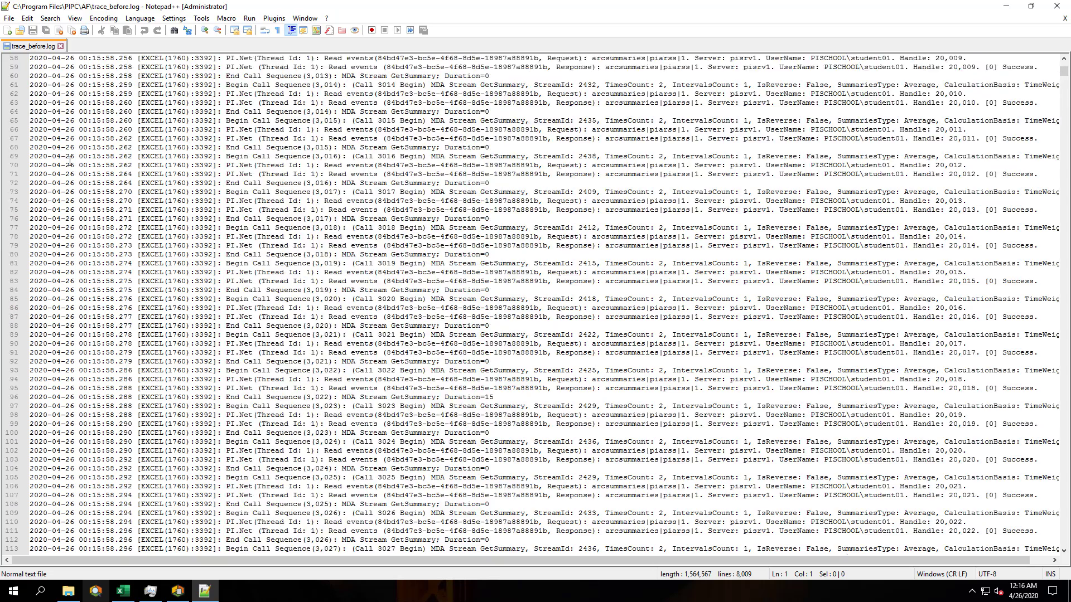
pyautogui.scroll(-20, 71, 162)
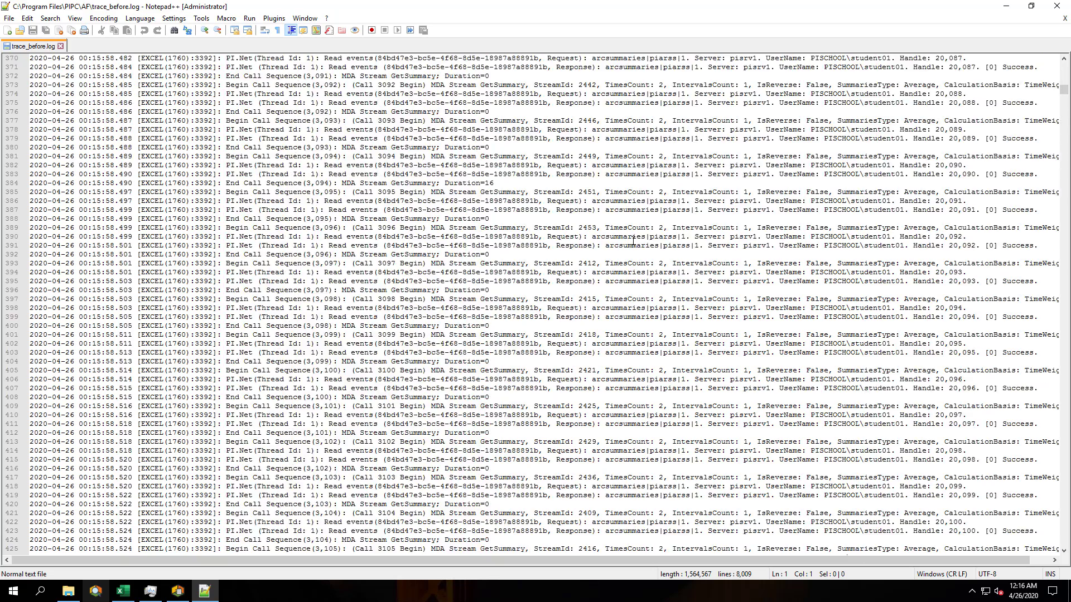
pyautogui.moveTo(1061, 95); pyautogui.dragTo(1067, 546)
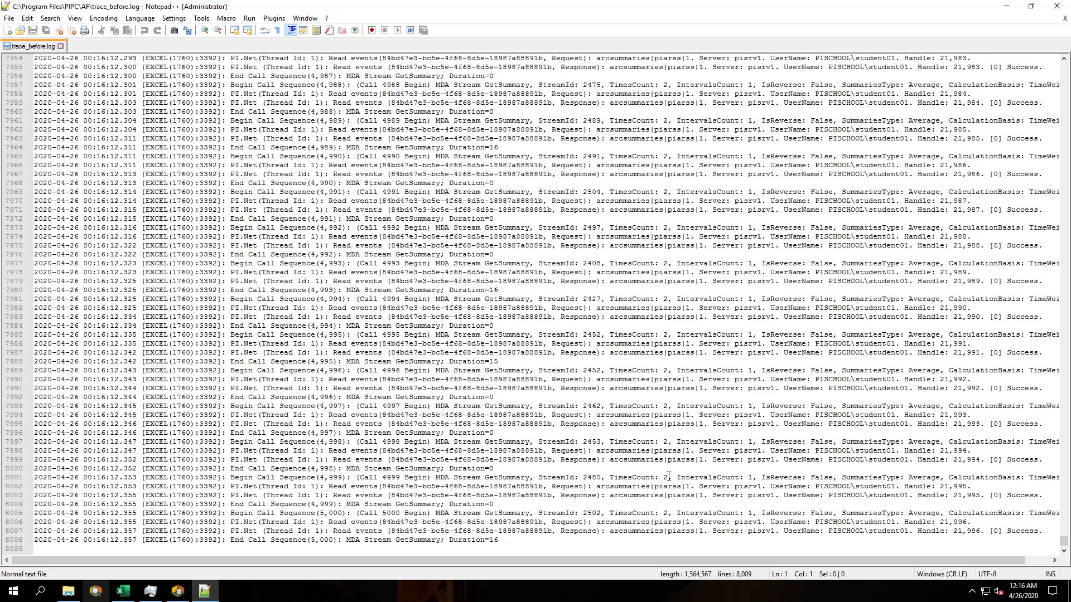
pyautogui.hotkey('ctrl', 'Home')
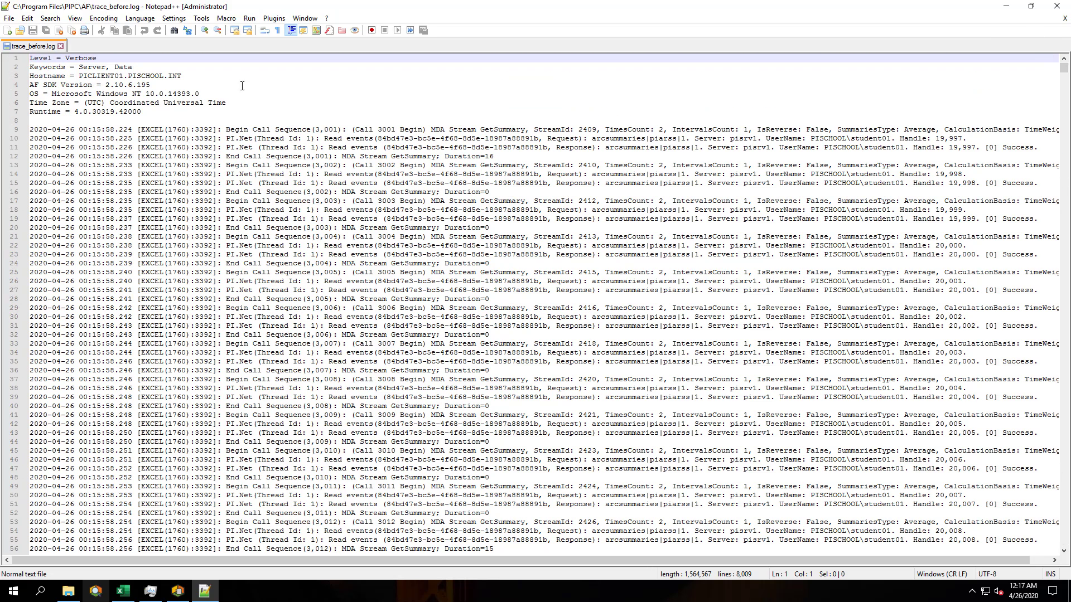
pyautogui.click(1005, 6)
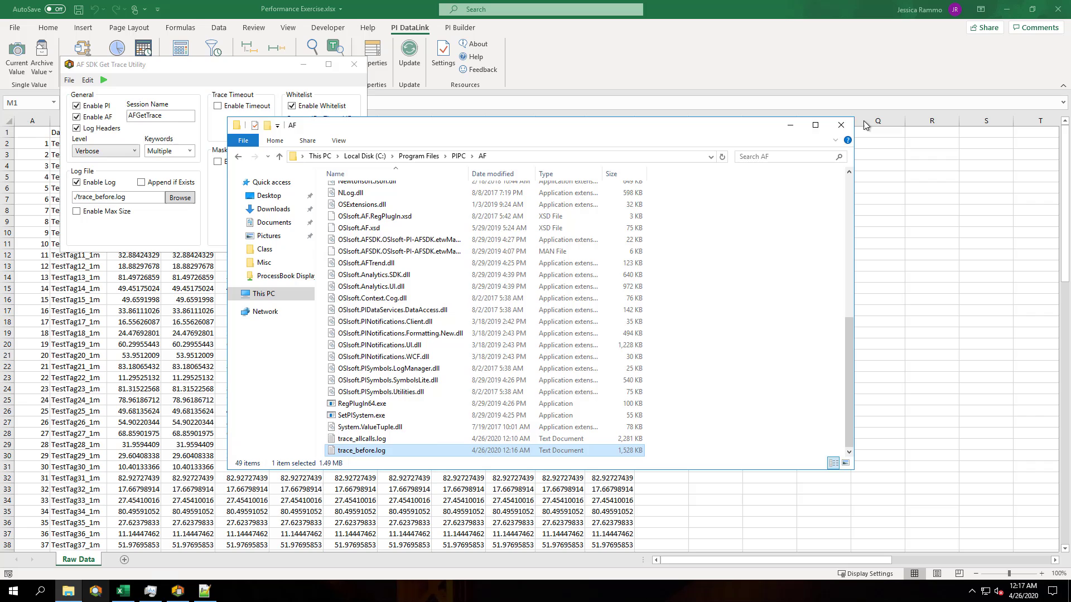
pyautogui.click(789, 123)
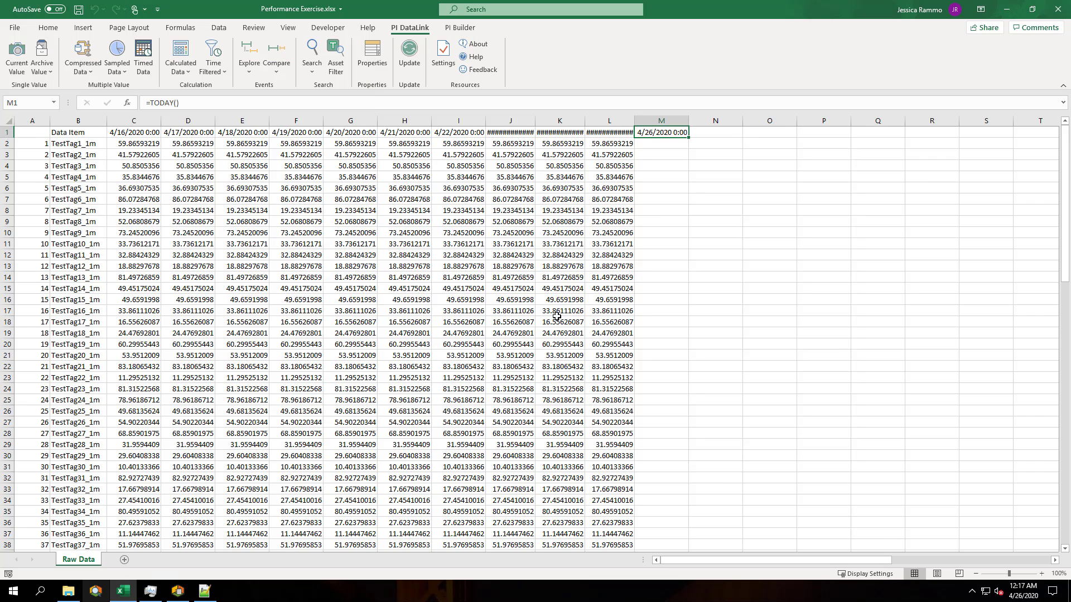
# - Resize the C2 and E2 Calculated Data functions to reference the $B$2:$B$101 array
pyautogui.click(150, 143)
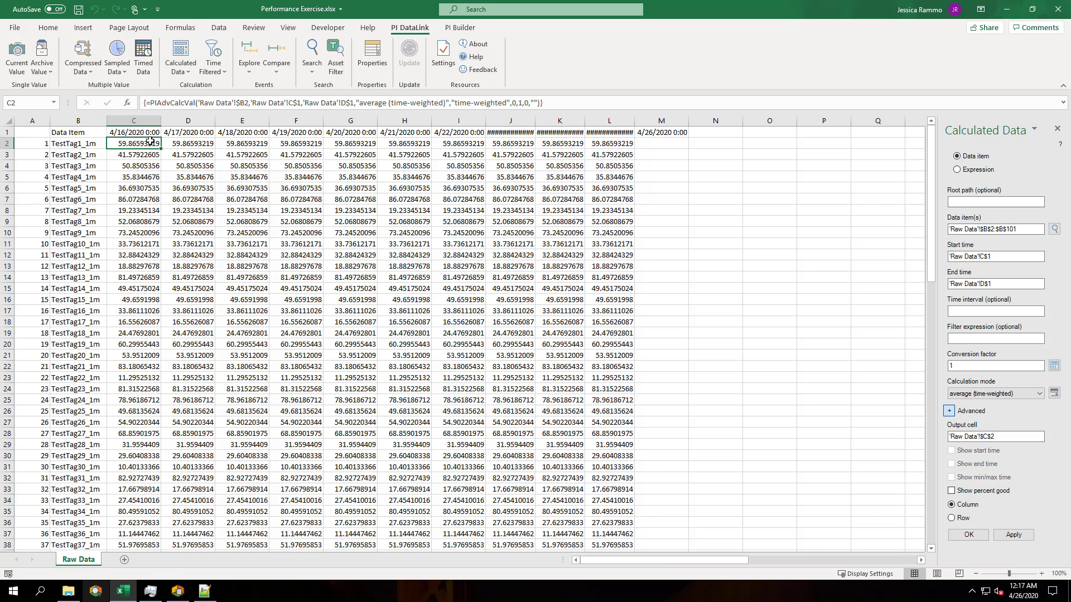
pyautogui.rightClick(151, 144)
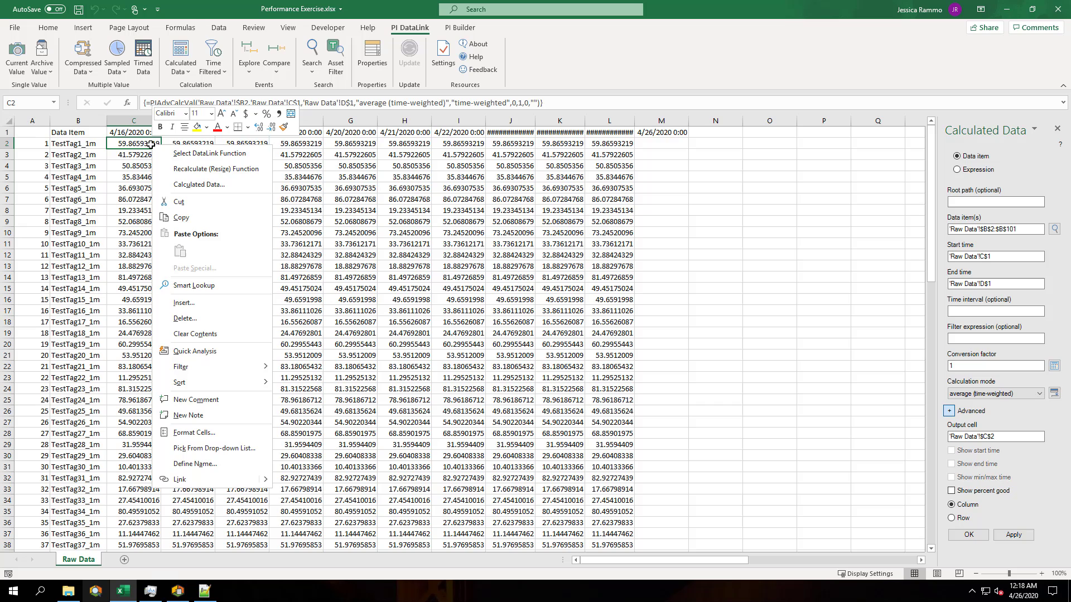
pyautogui.click(188, 169)
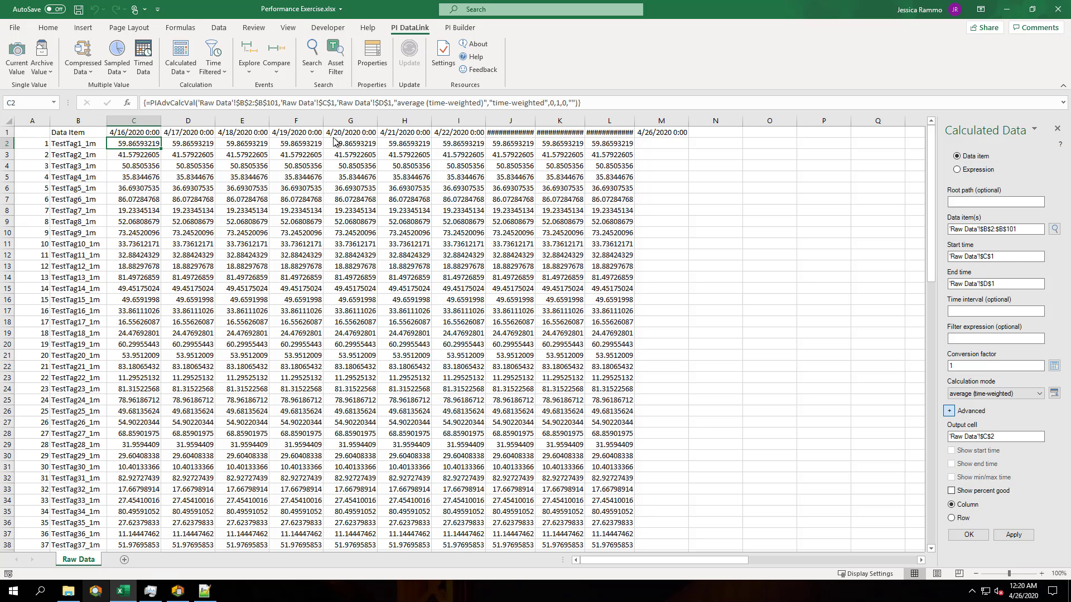
pyautogui.click(254, 137)
pyautogui.click(255, 143)
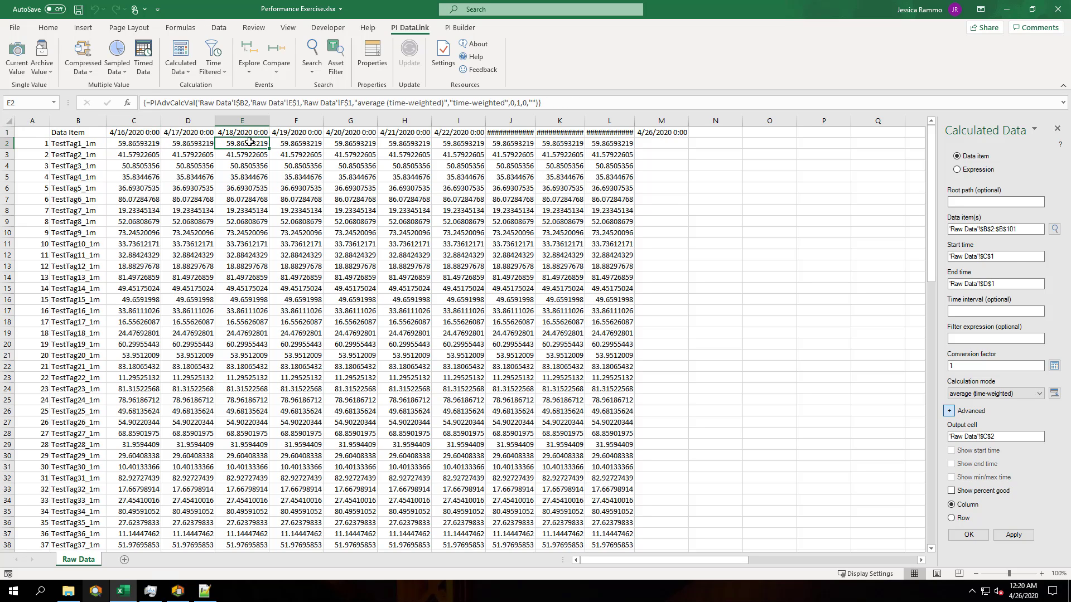
pyautogui.rightClick(255, 144)
pyautogui.click(287, 166)
# - Resize the G2 through L2 and D2 functions to the $B$2:$B$101 data-item array
pyautogui.click(345, 144)
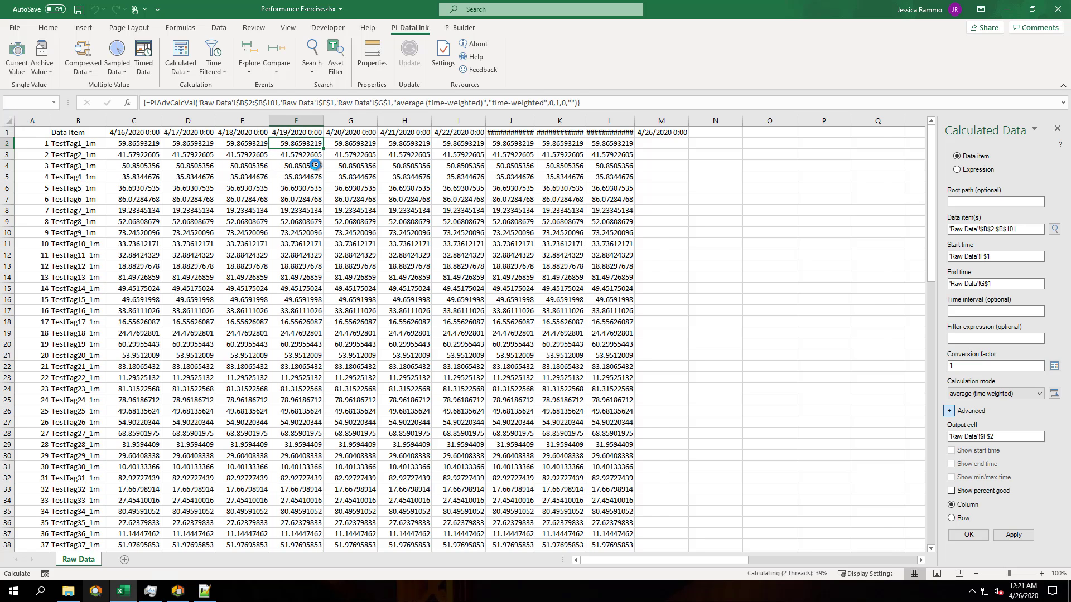
pyautogui.click(404, 144)
pyautogui.rightClick(407, 145)
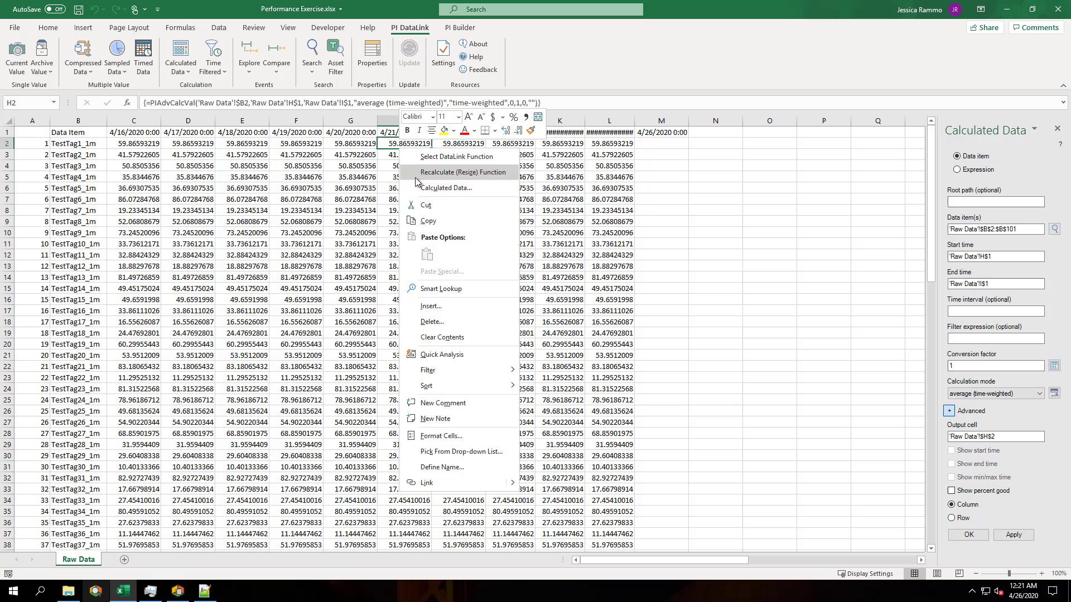
pyautogui.click(439, 166)
pyautogui.click(444, 144)
pyautogui.click(504, 144)
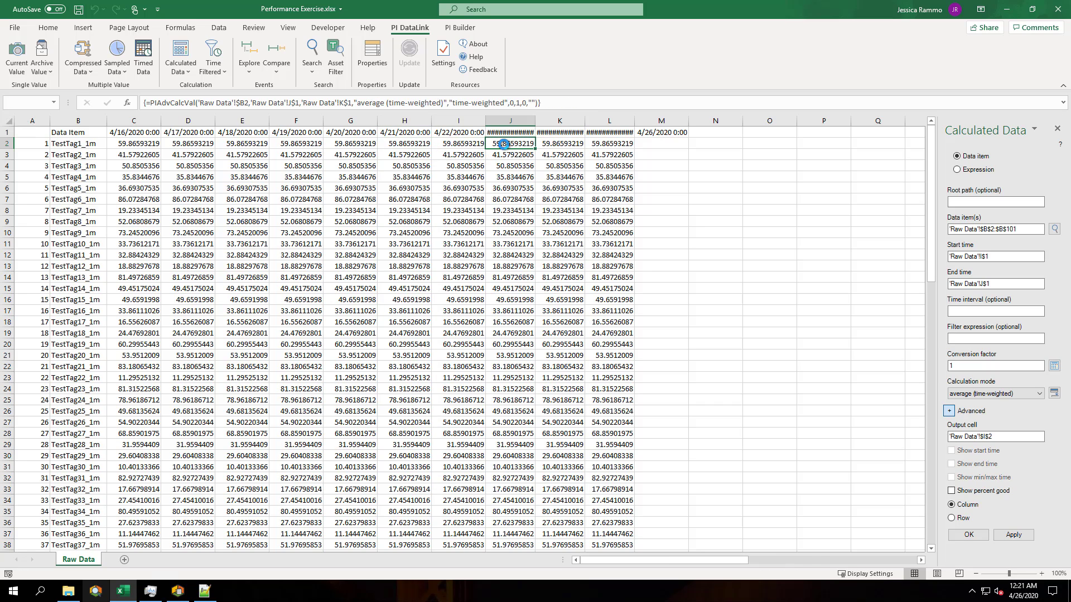
pyautogui.click(563, 144)
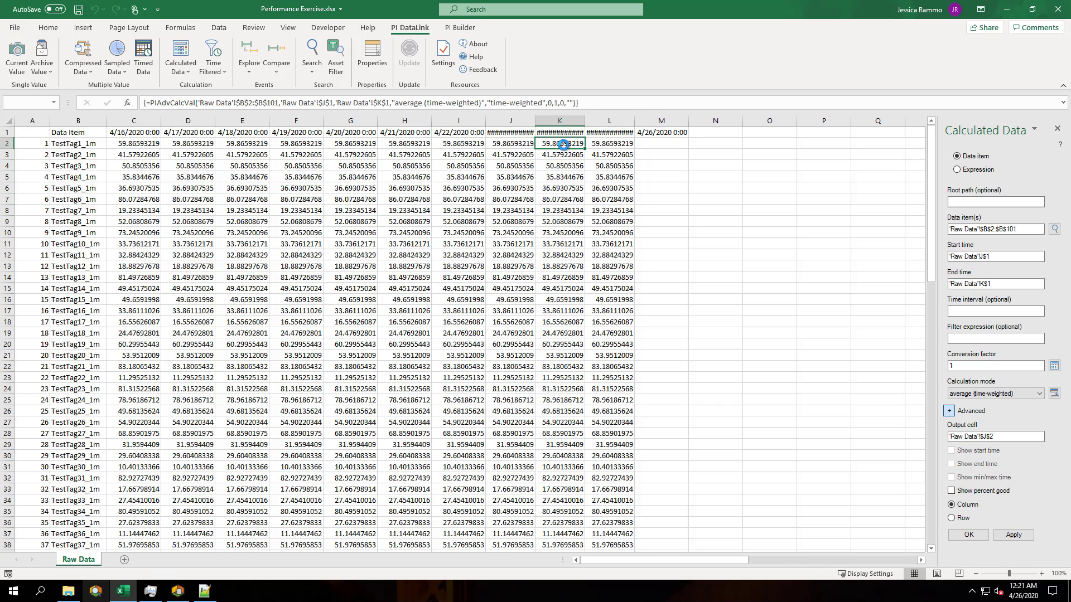
pyautogui.click(605, 145)
pyautogui.click(204, 144)
pyautogui.rightClick(207, 144)
pyautogui.click(241, 164)
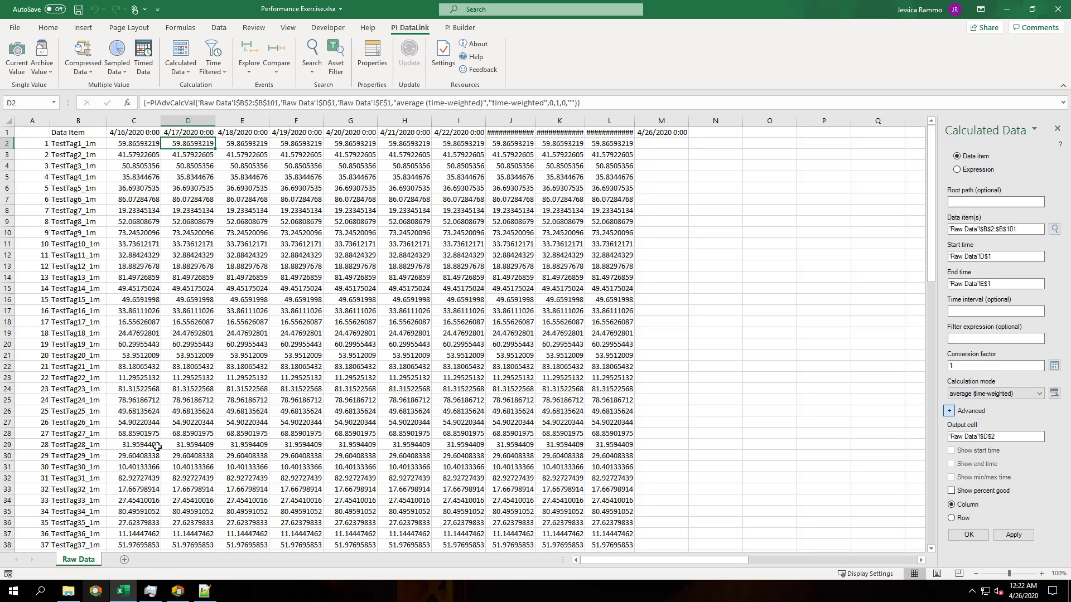
# - Change the trace log path to ./trace_after.log and start tracing
pyautogui.click(178, 592)
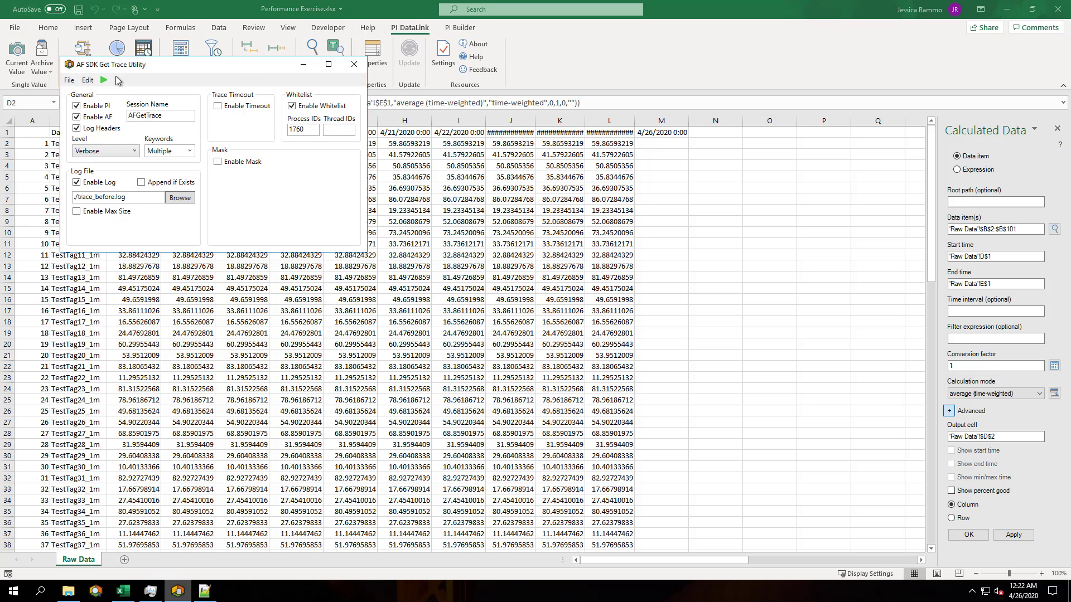
pyautogui.click(118, 194)
pyautogui.press('BackSpace')
pyautogui.press('BackSpace')
pyautogui.press('BackSpace')
pyautogui.press('BackSpace')
pyautogui.press('BackSpace')
pyautogui.press('BackSpace')
pyautogui.write('after')
pyautogui.click(104, 81)
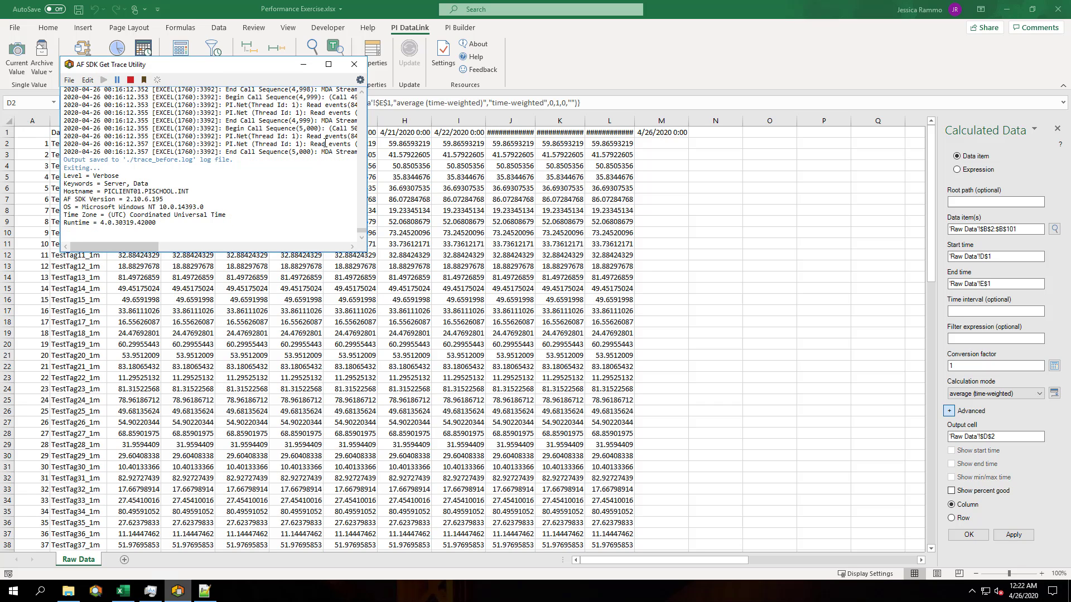
# - Close the Calculated Data pane, turn on DataLink auto-update, then stop the trace
pyautogui.click(567, 76)
pyautogui.click(697, 251)
pyautogui.click(969, 534)
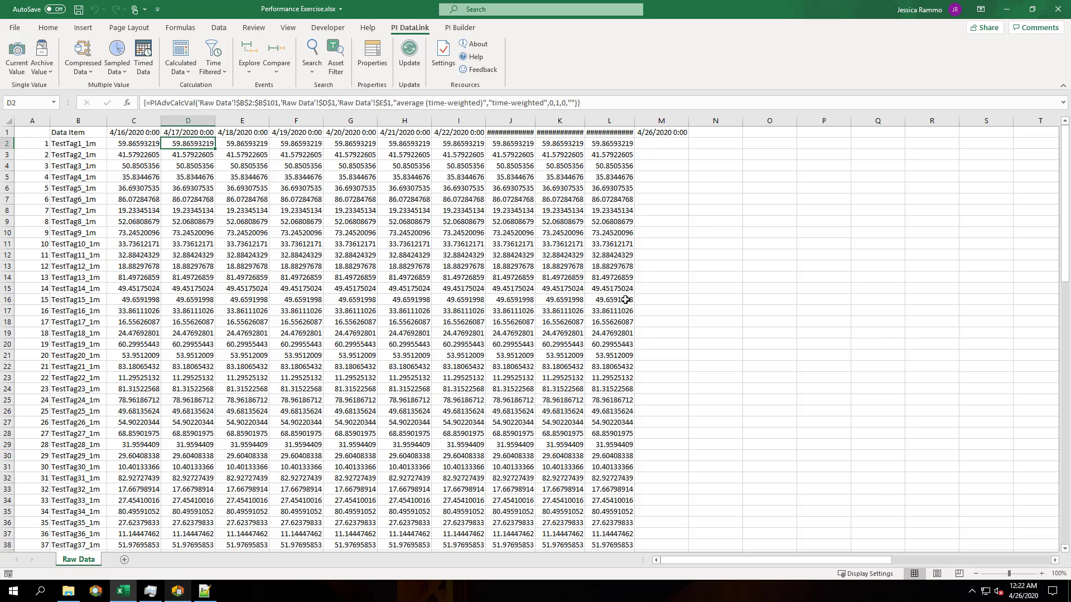
pyautogui.click(412, 57)
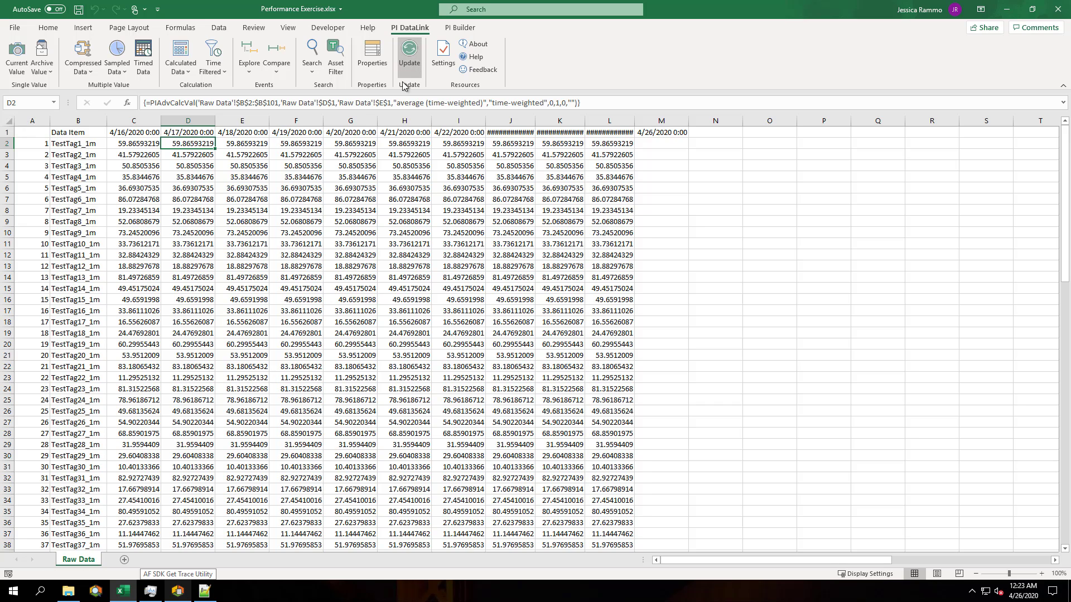
pyautogui.click(176, 591)
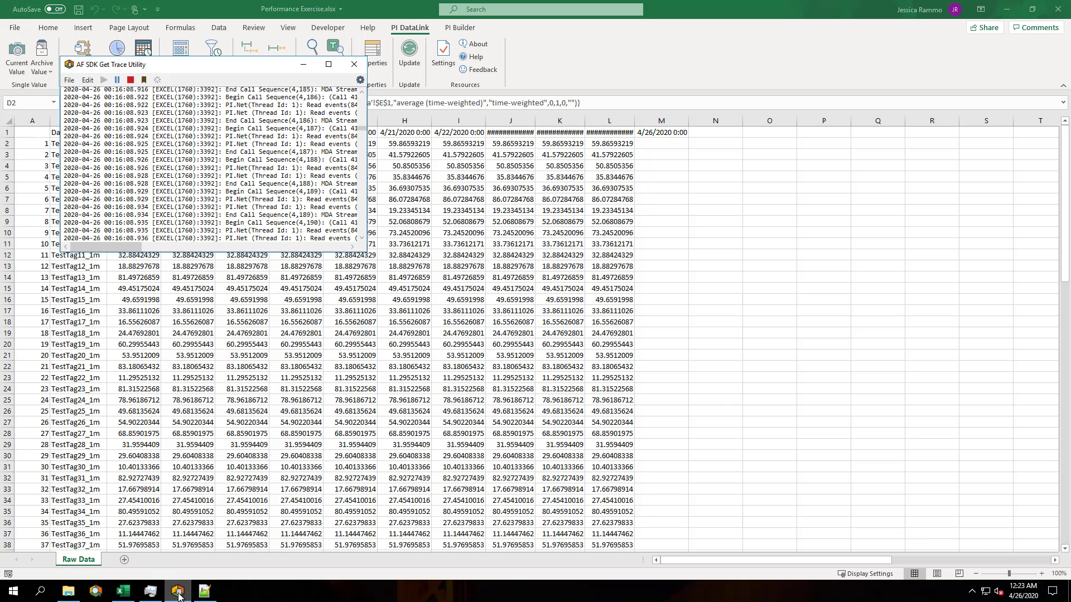
pyautogui.click(131, 81)
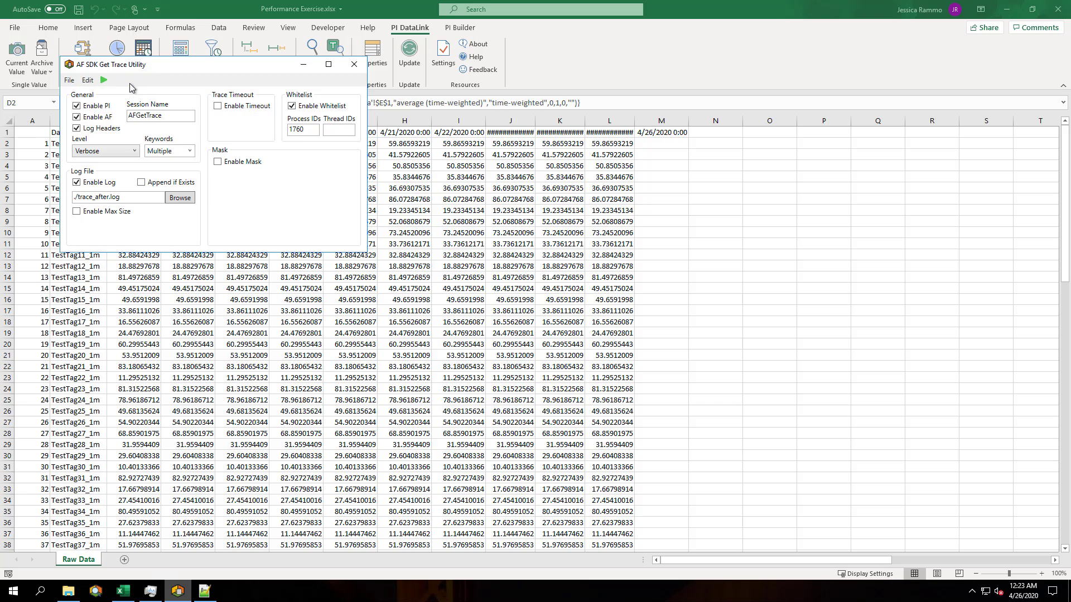
# - Open the 127 KB trace_after.log from the AF folder in Notepad++
pyautogui.click(68, 591)
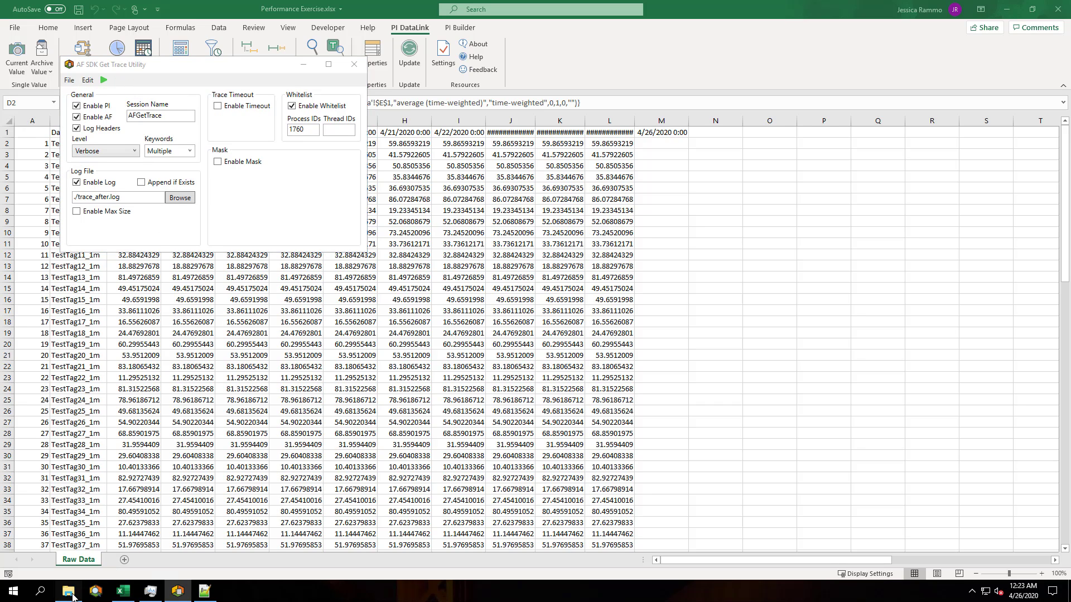
pyautogui.scroll(-1, 380, 385)
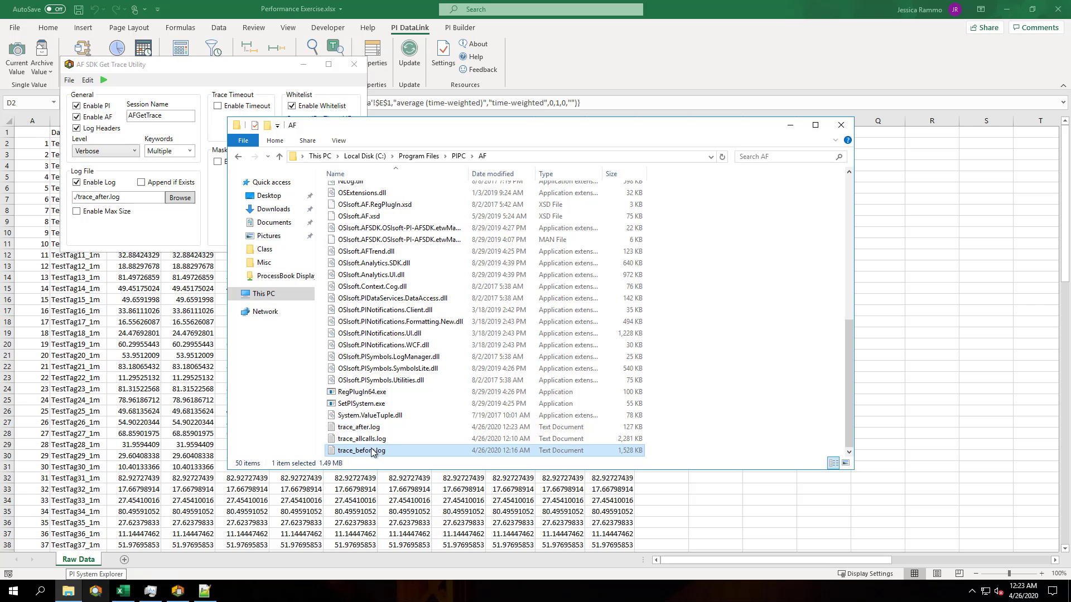
pyautogui.rightClick(363, 428)
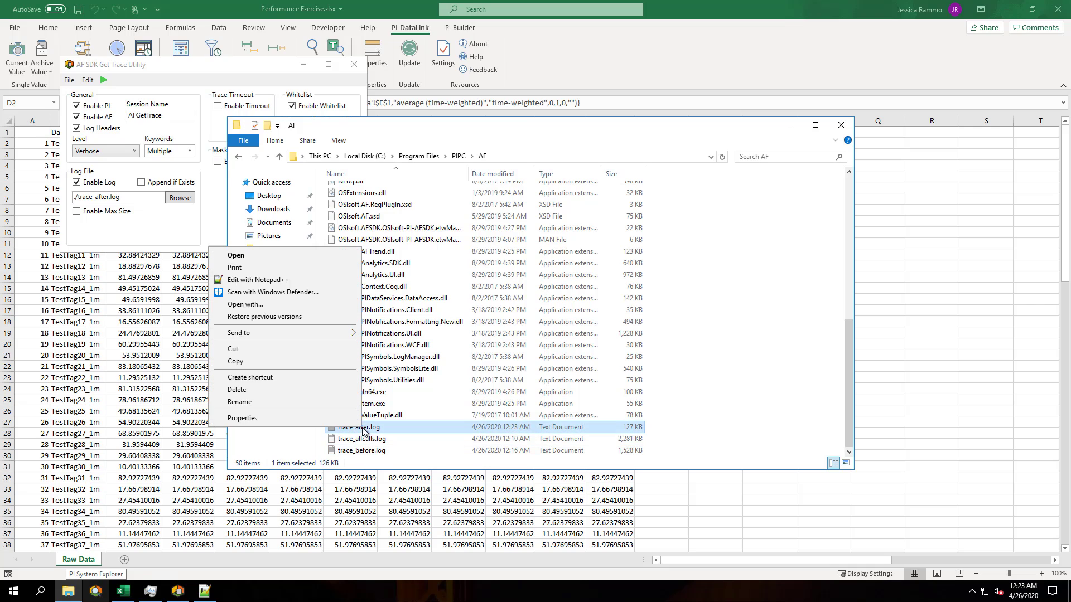
pyautogui.click(273, 280)
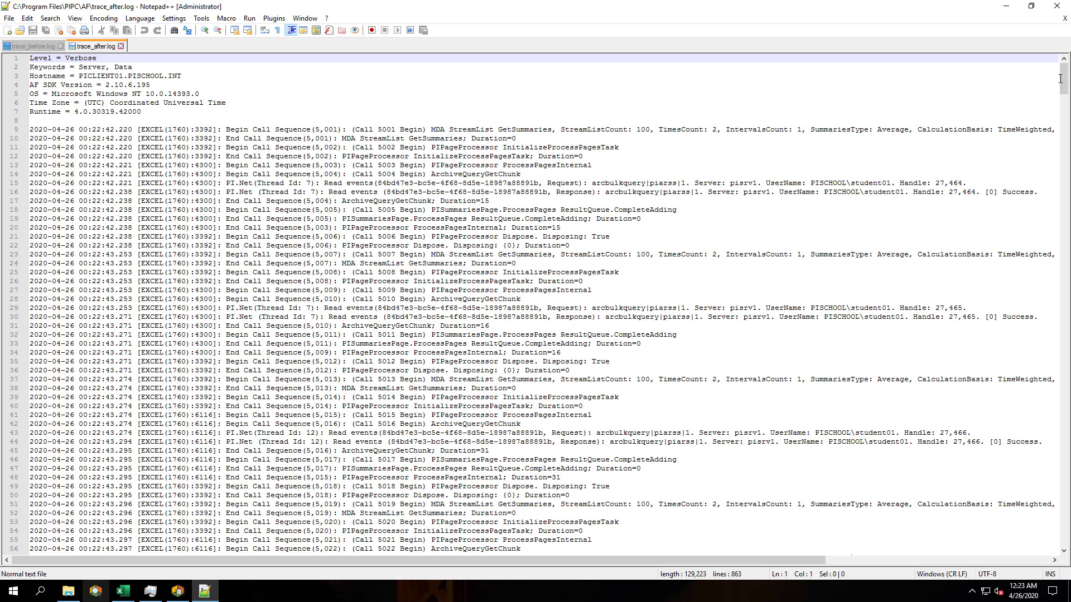
# - Scroll the 863-line trace_after.log to the end and back, noting line 11, then start Internet Explorer
pyautogui.scroll(-9, 1060, 78)
pyautogui.scroll(9, 1060, 78)
pyautogui.click(1063, 538)
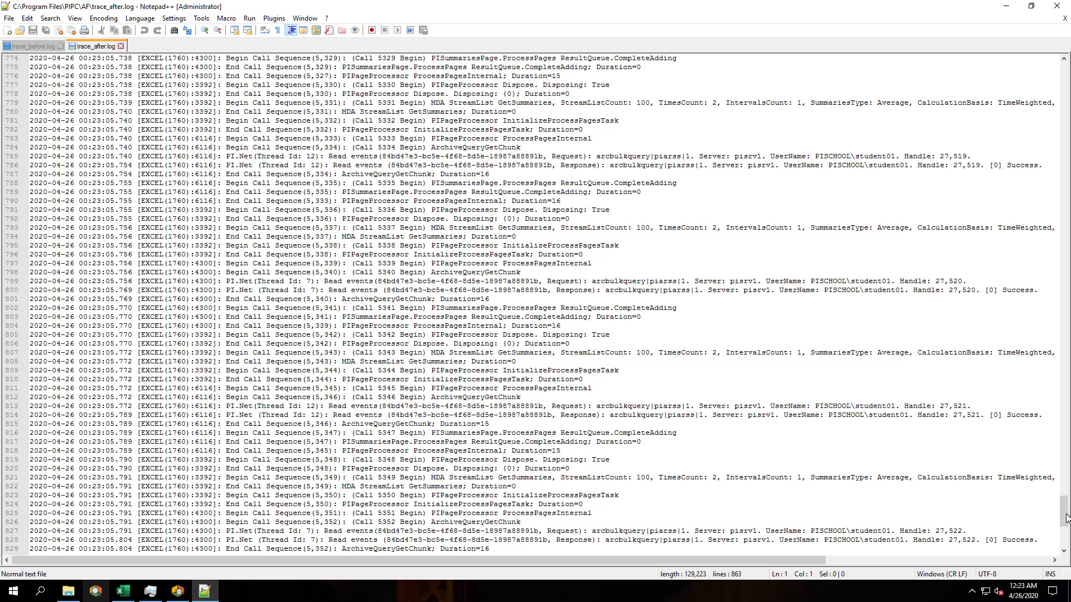
pyautogui.click(1065, 538)
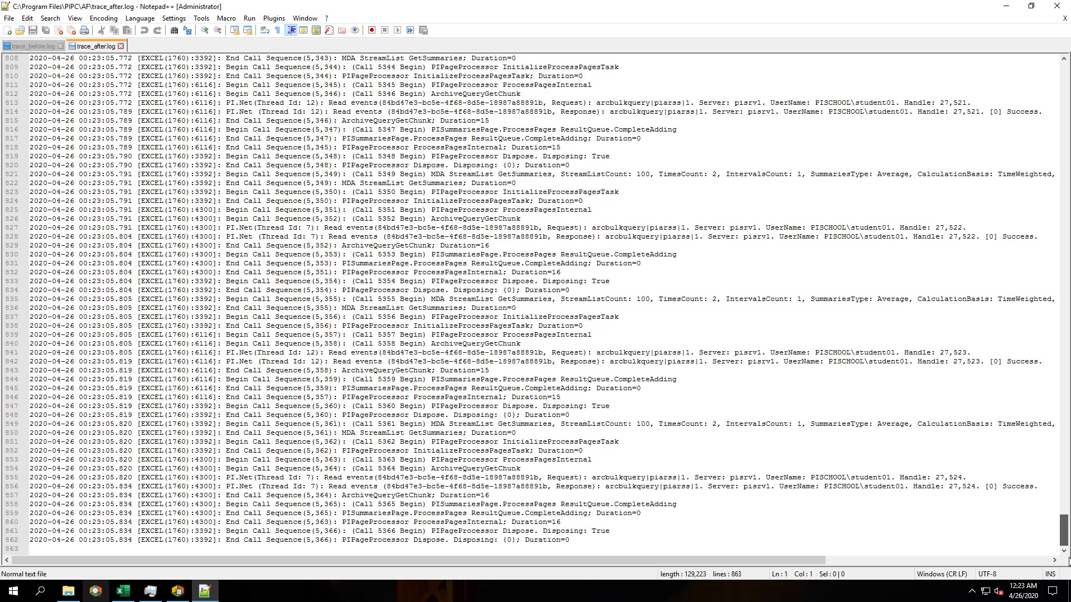
pyautogui.moveTo(1063, 530); pyautogui.dragTo(1065, 62)
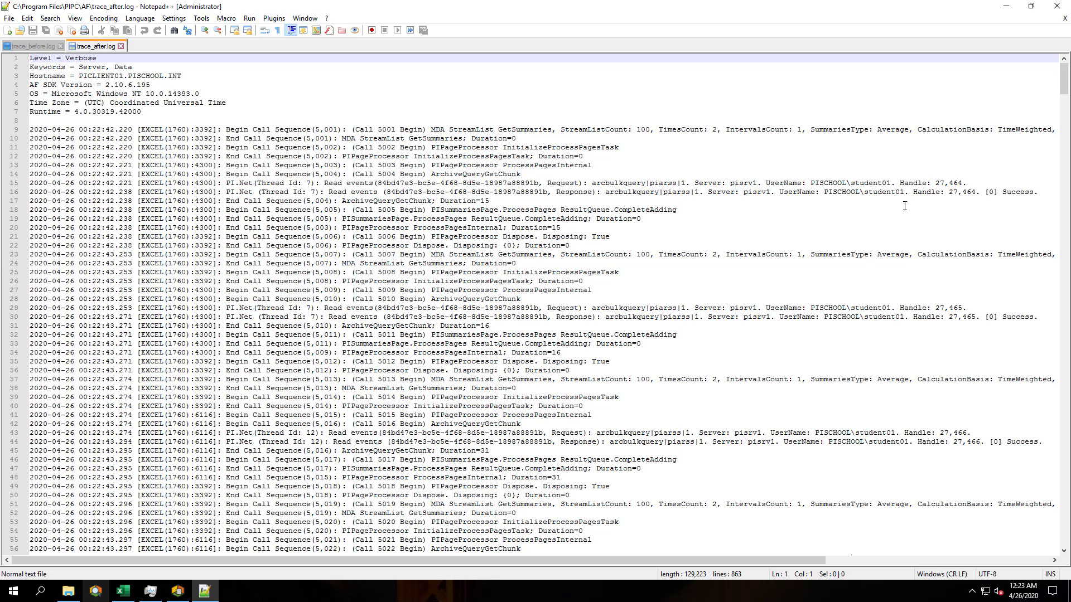
pyautogui.click(604, 147)
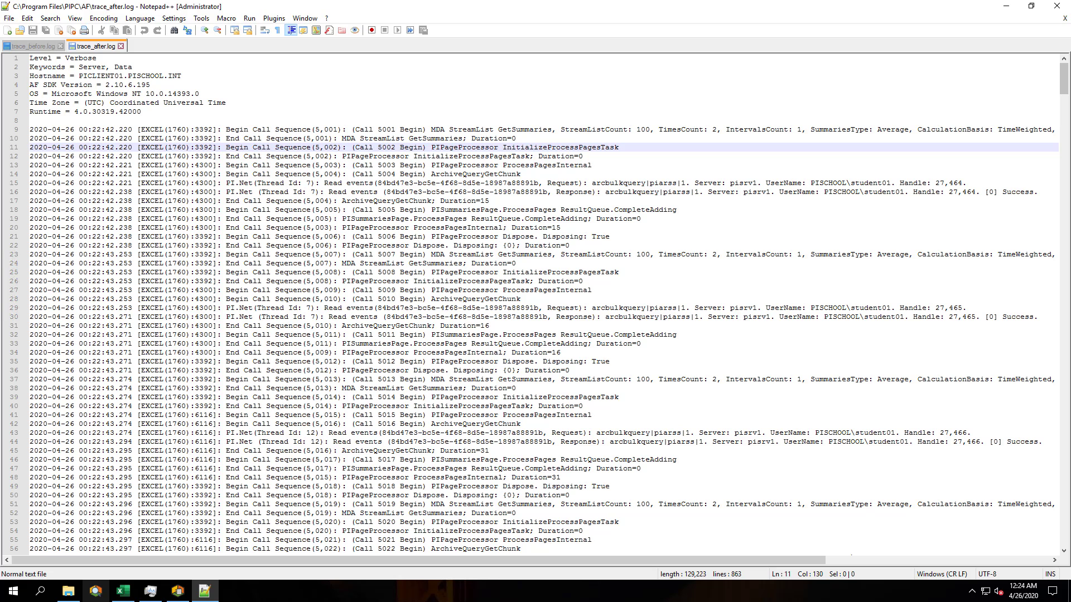
pyautogui.click(13, 591)
# - Load the pasted Live Library URL for PI DataLink 2019 'Retrieval of large amounts of data'
pyautogui.click(79, 363)
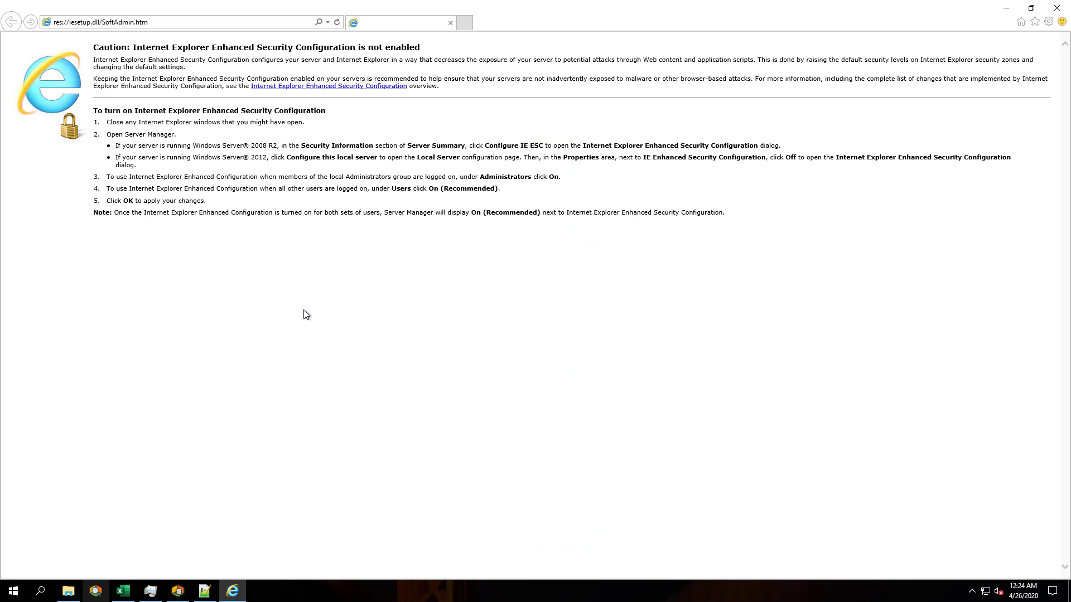
pyautogui.hotkey('ctrl', 'v')
pyautogui.press('Return')
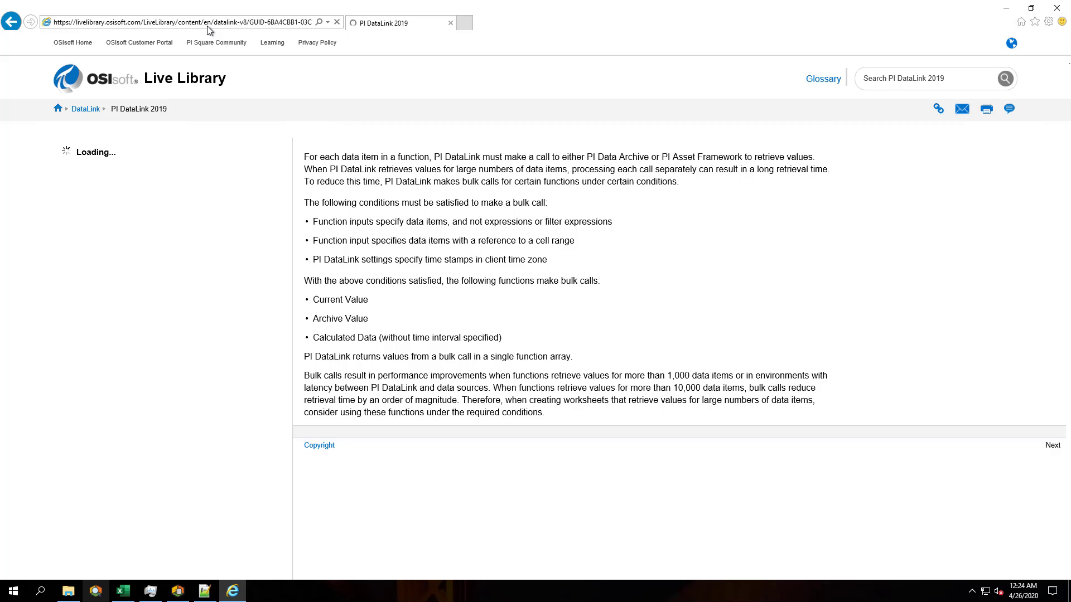